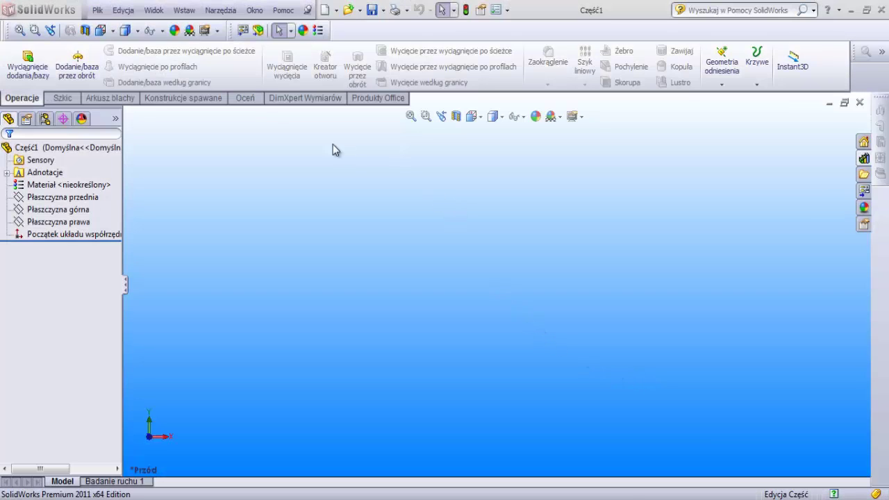
Add the equation z=20 with the comment 'liczba zębów'
{"action": "left_click", "coordinate": [210, 11]}
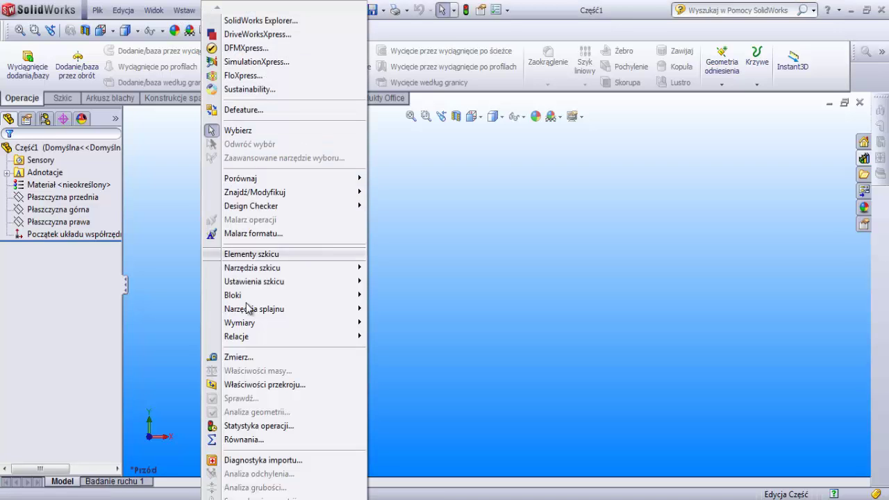
{"action": "left_click", "coordinate": [241, 440]}
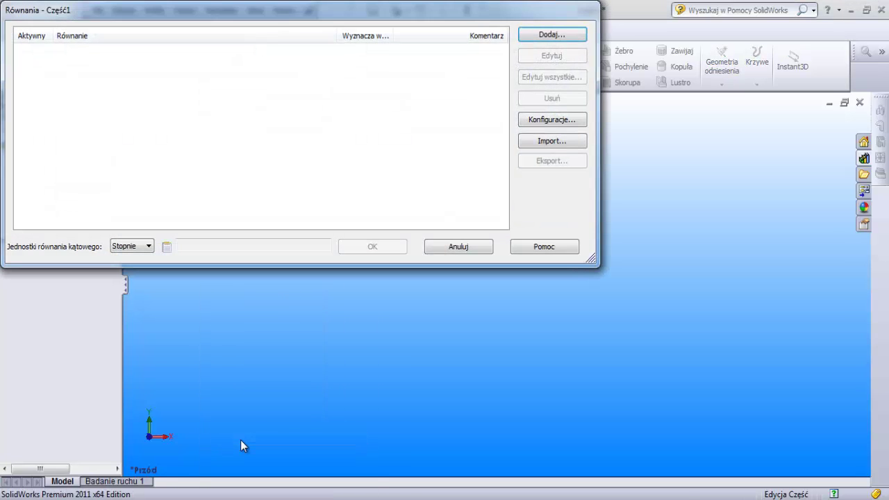
{"action": "left_click", "coordinate": [540, 36]}
{"action": "type", "text": "z=20"}
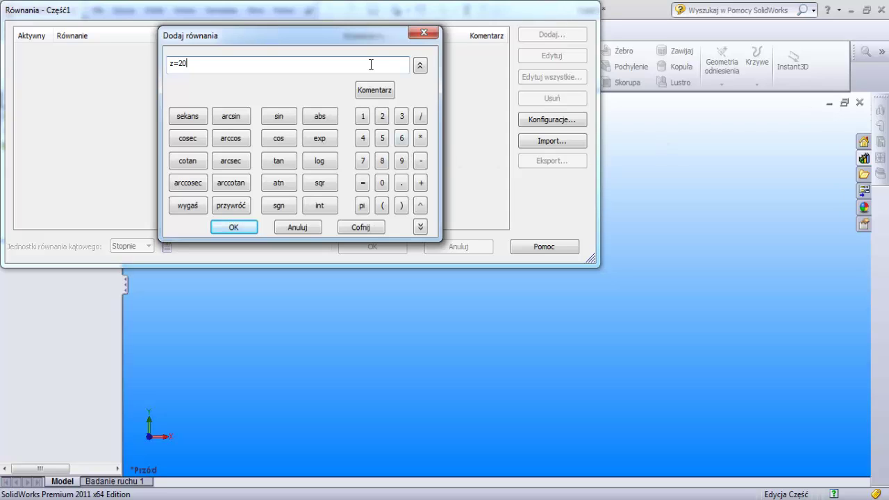
{"action": "left_click", "coordinate": [374, 89]}
{"action": "type", "text": "li"}
{"action": "type", "text": "czba zębów"}
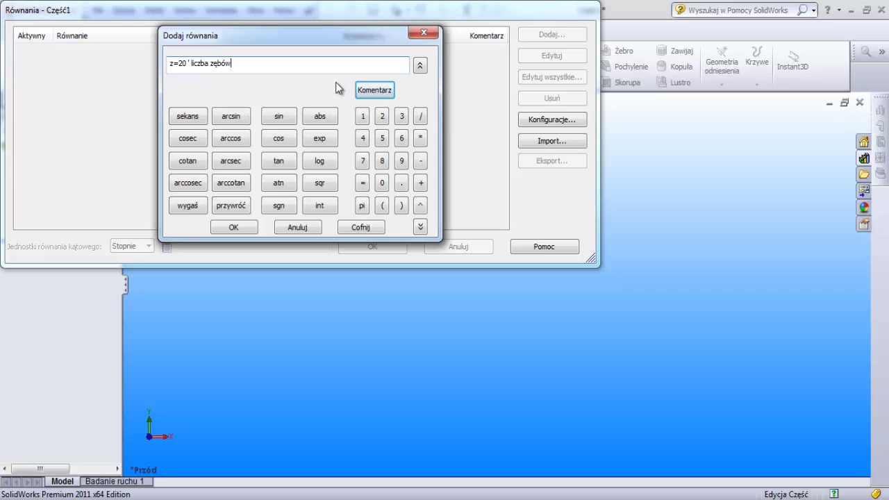
{"action": "left_click", "coordinate": [243, 226]}
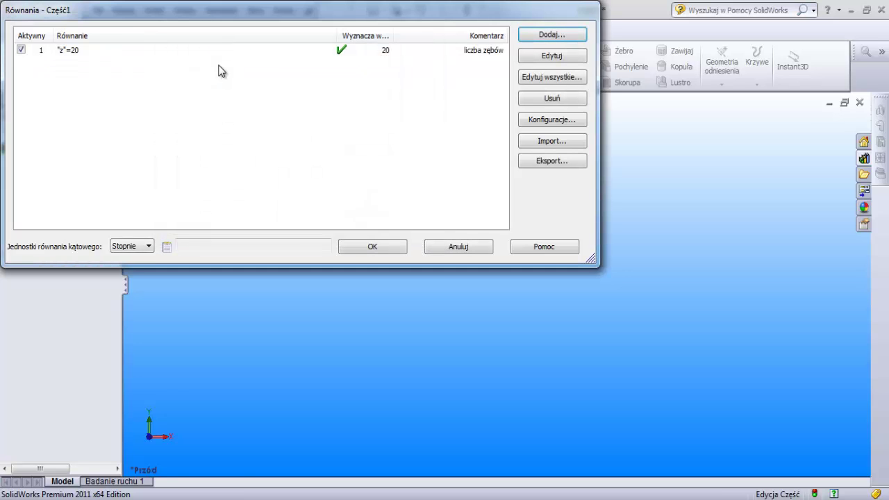
Add the module equation m=1.25 with its comment
{"action": "left_click", "coordinate": [229, 52]}
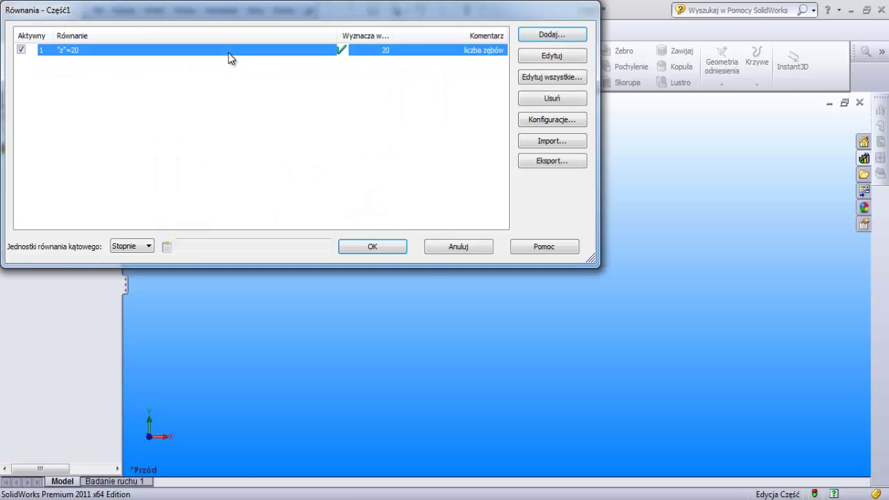
{"action": "left_click", "coordinate": [547, 39]}
{"action": "type", "text": "m=1.25"}
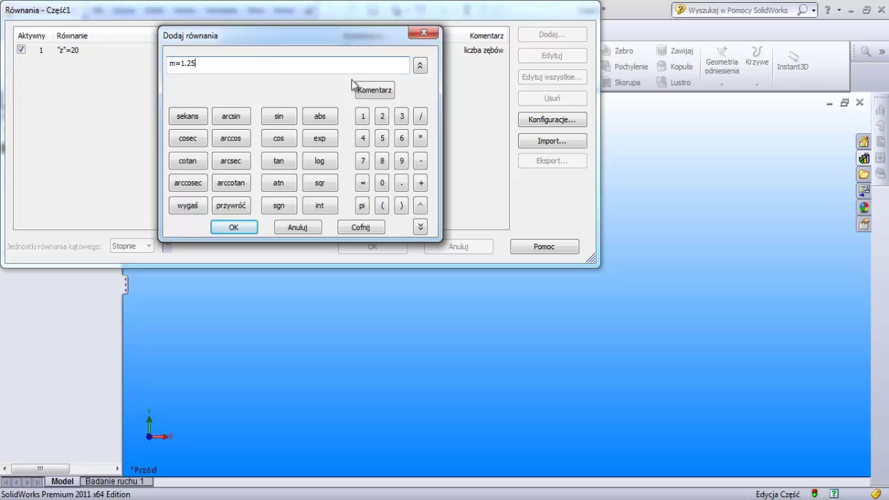
{"action": "left_click", "coordinate": [371, 89]}
{"action": "type", "text": "' moduł"}
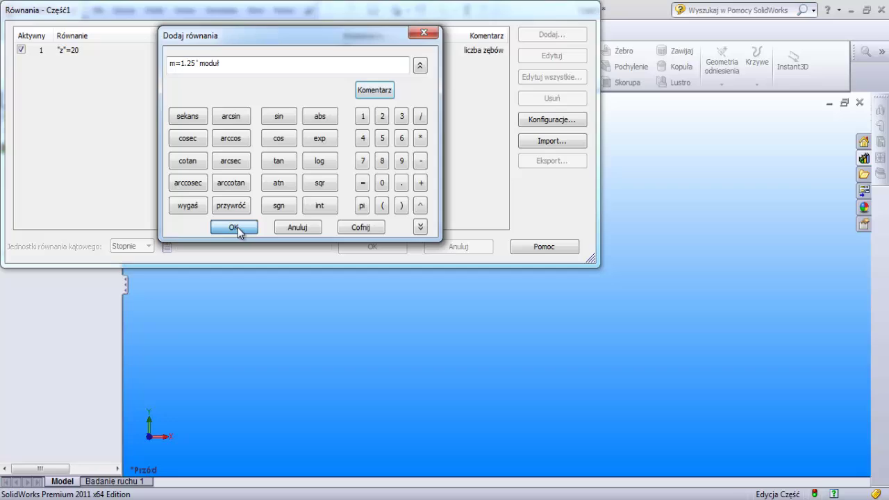
{"action": "left_click", "coordinate": [238, 227]}
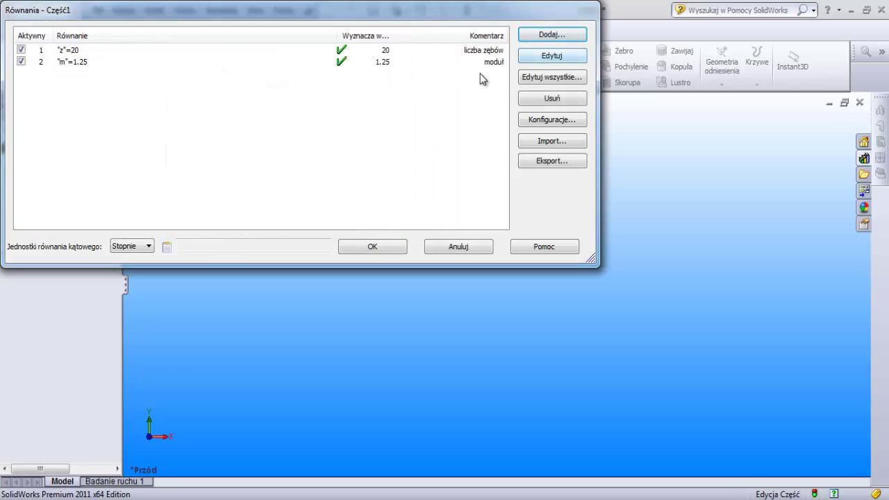
Add the pitch diameter equation dp=z*m with its comment
{"action": "left_click", "coordinate": [458, 110]}
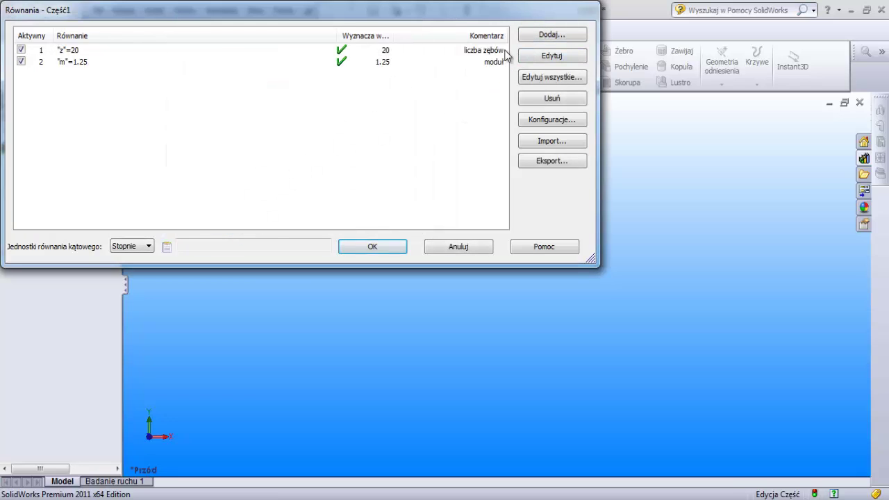
{"action": "left_click", "coordinate": [529, 36]}
{"action": "type", "text": "dp=z*m"}
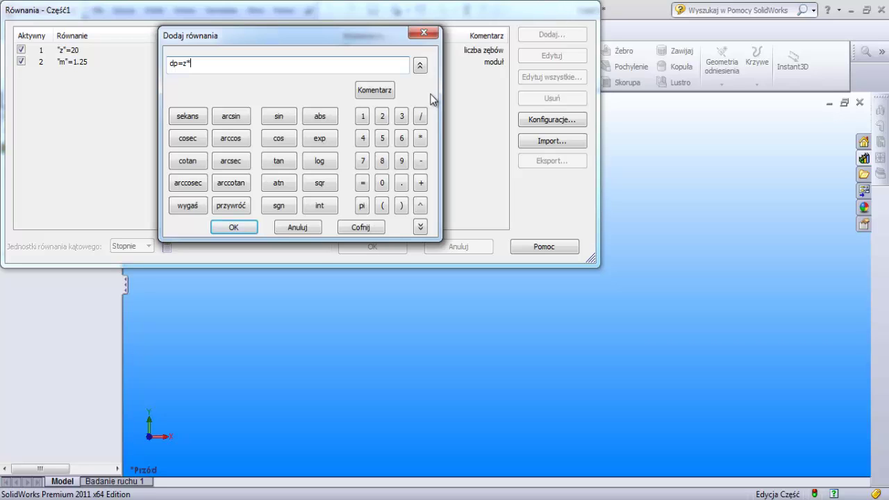
{"action": "left_click", "coordinate": [379, 93]}
{"action": "type", "text": "' średnica podziałowa"}
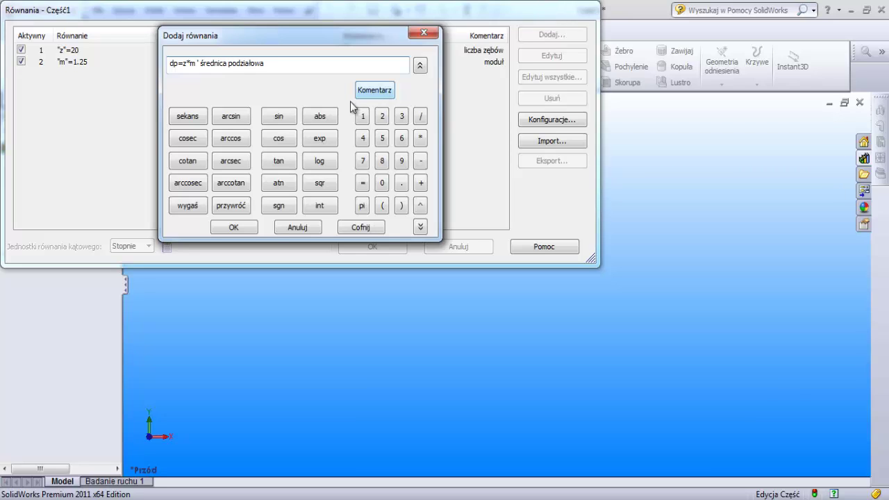
{"action": "left_click", "coordinate": [249, 230]}
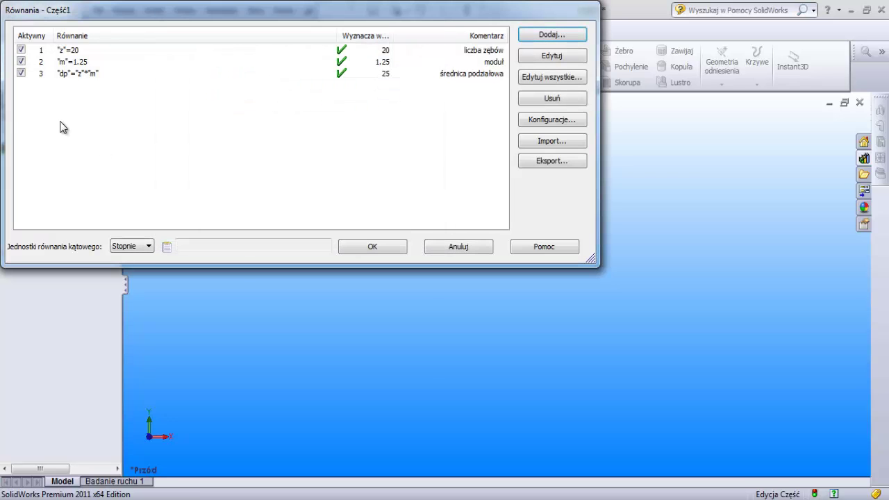
Review the pitch, base, tip and root diameter equations, then apply all fifteen
{"action": "left_click", "coordinate": [118, 75]}
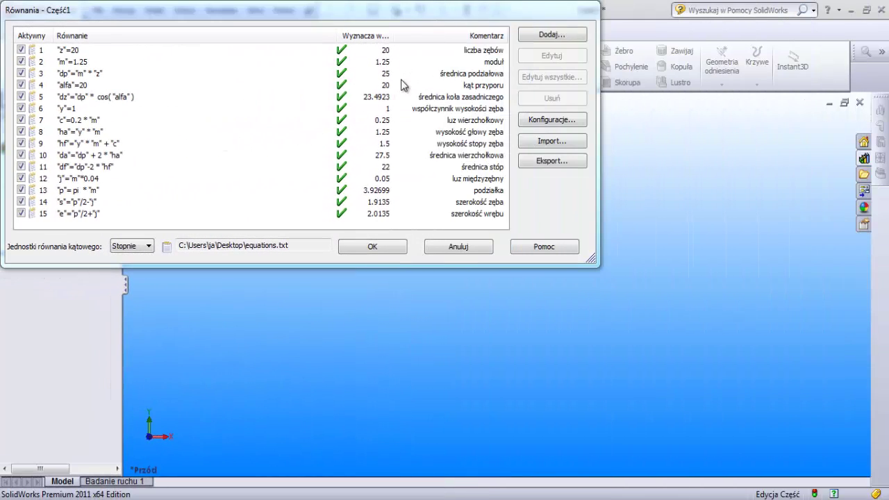
{"action": "left_click", "coordinate": [425, 78]}
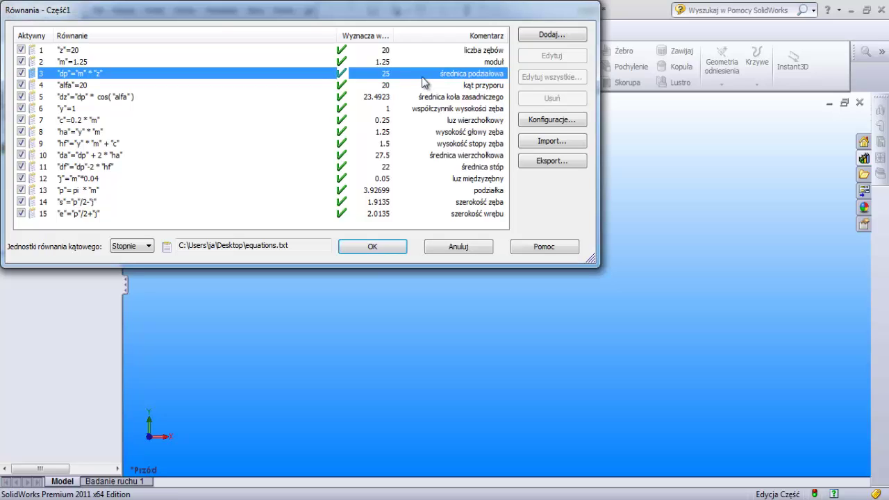
{"action": "left_click", "coordinate": [416, 99]}
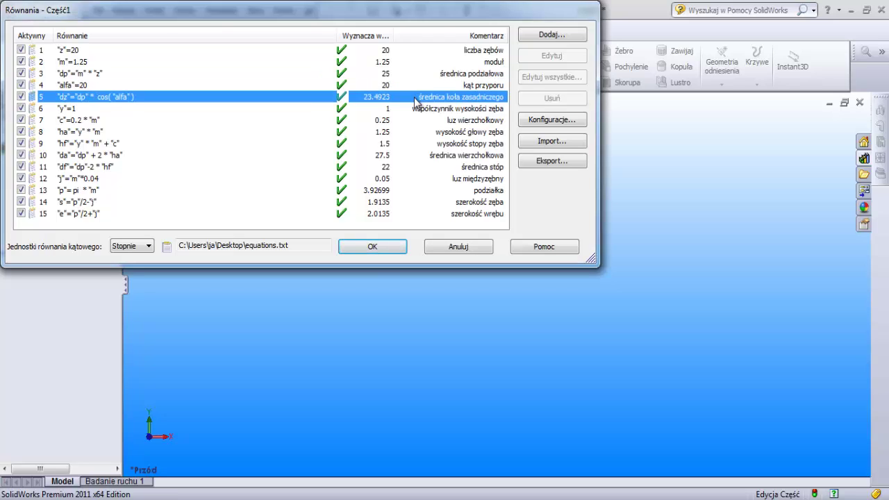
{"action": "left_click", "coordinate": [431, 156]}
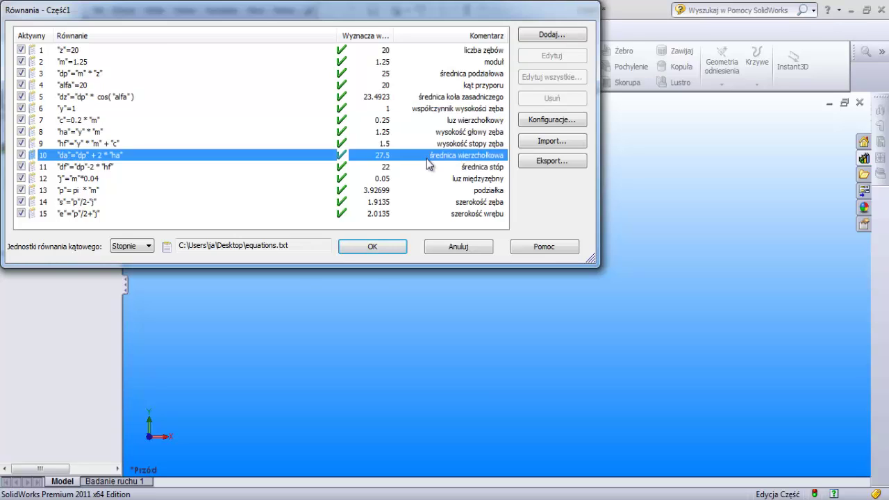
{"action": "left_click", "coordinate": [458, 168]}
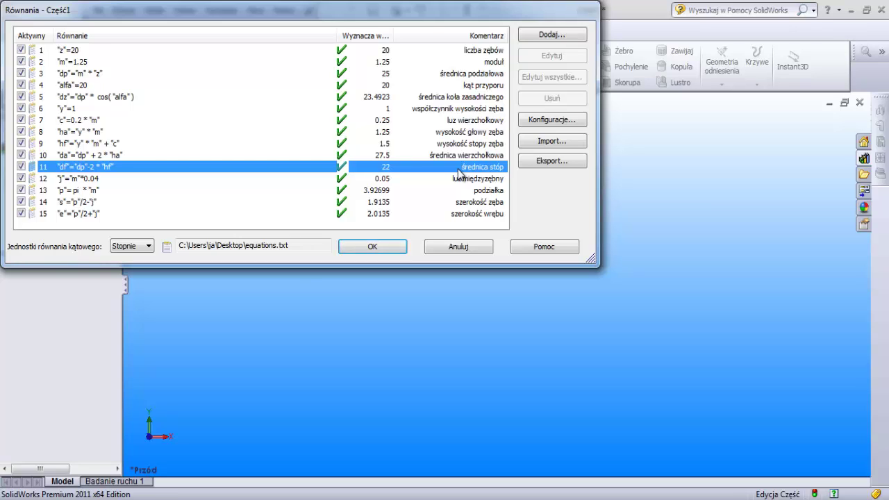
{"action": "left_click", "coordinate": [378, 255]}
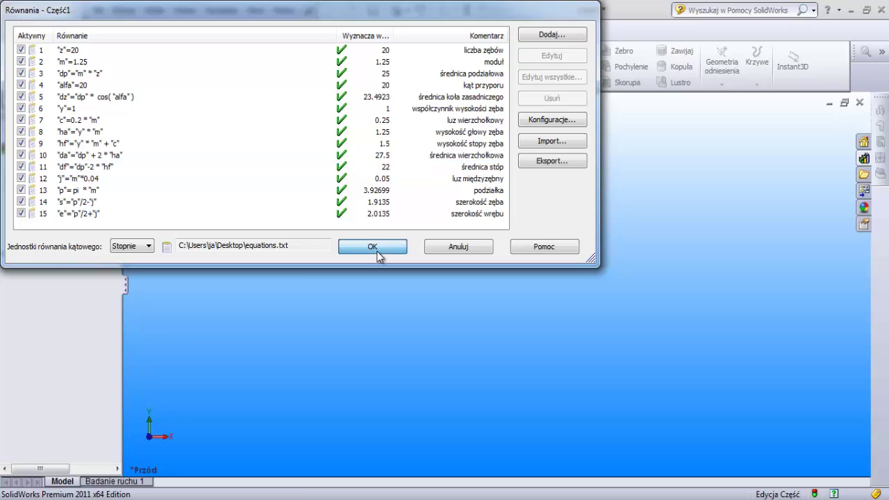
{"action": "left_click", "coordinate": [397, 248]}
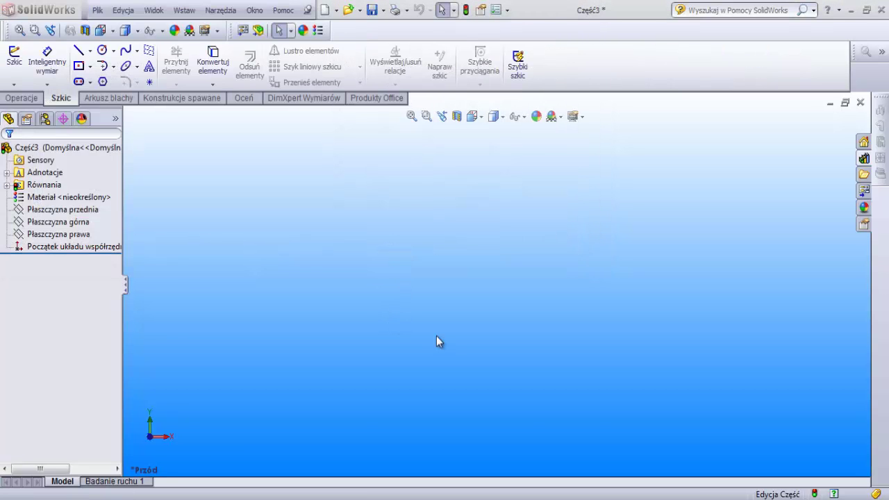
Start a front-plane sketch and draw four circles, all centred on the origin
{"action": "left_click", "coordinate": [14, 59]}
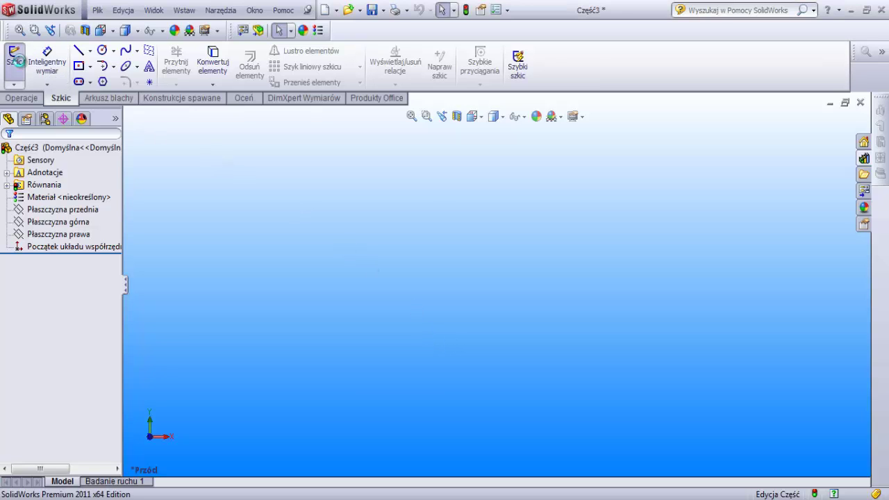
{"action": "left_click", "coordinate": [391, 236]}
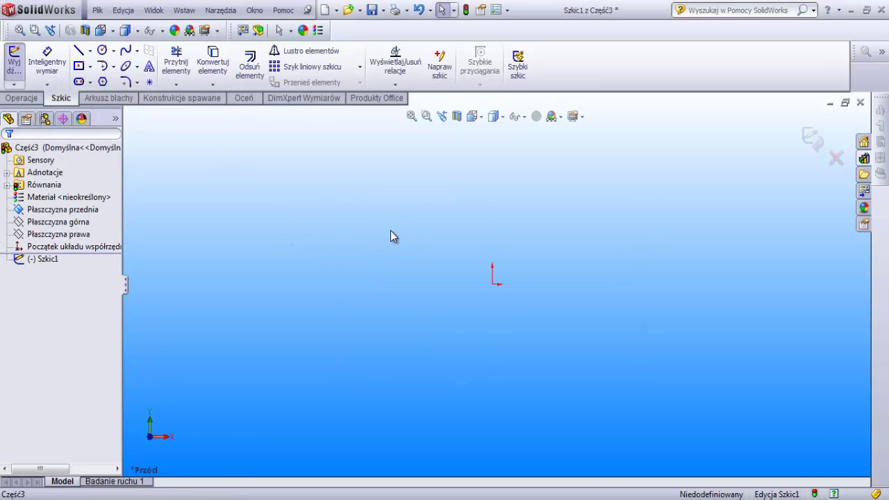
{"action": "left_click", "coordinate": [102, 50]}
{"action": "left_click", "coordinate": [492, 284]}
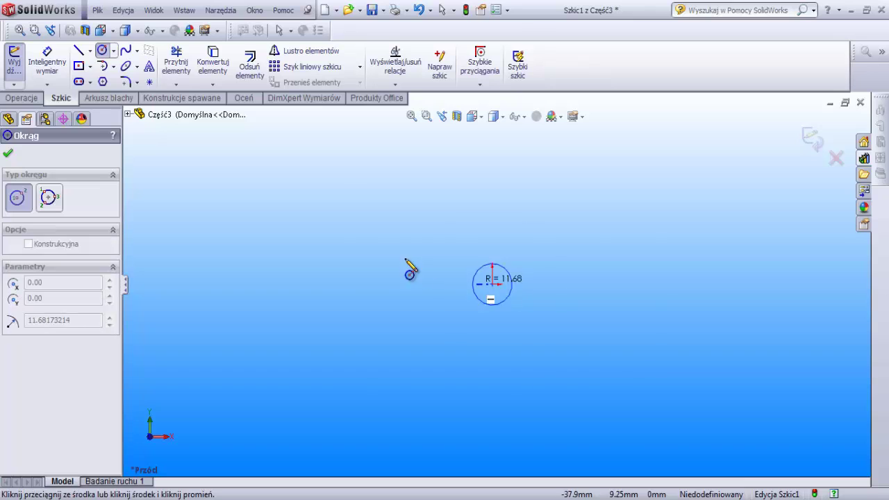
{"action": "left_click", "coordinate": [334, 221]}
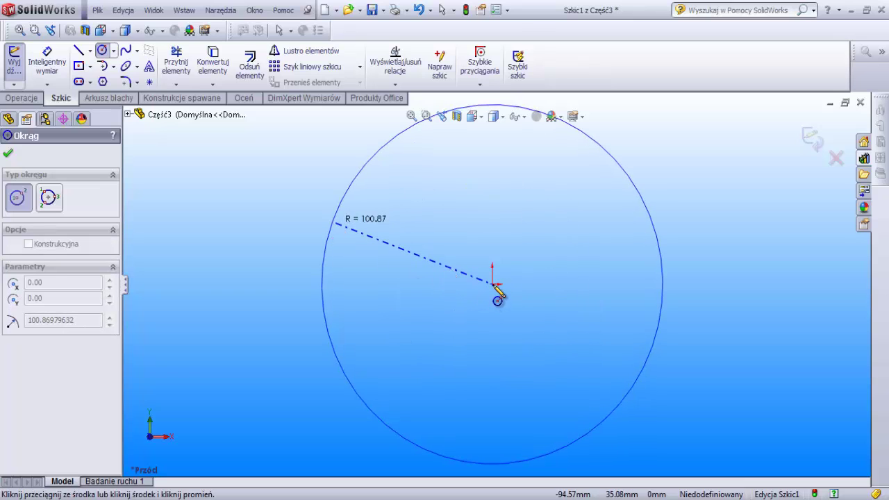
{"action": "left_click", "coordinate": [492, 283]}
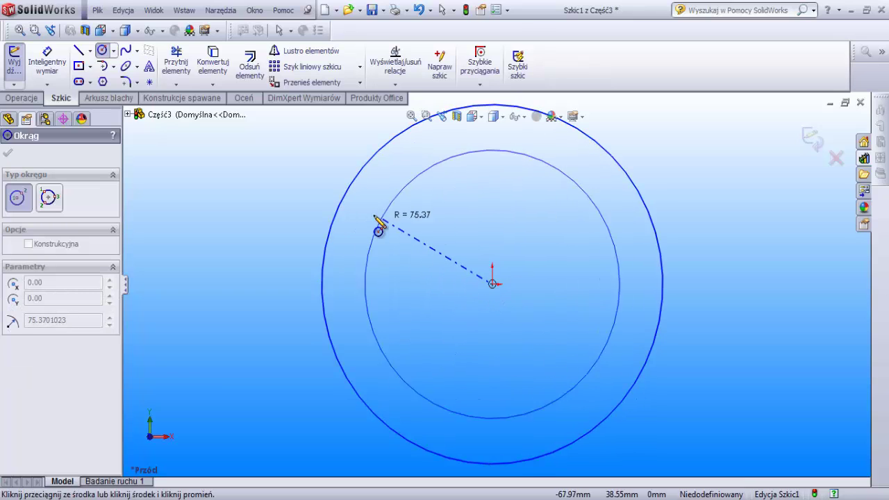
{"action": "left_click", "coordinate": [373, 227]}
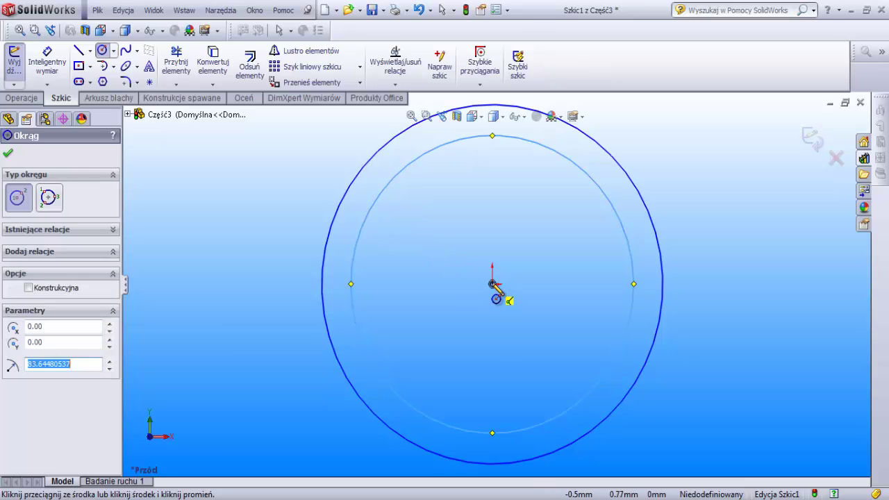
{"action": "left_click", "coordinate": [492, 283]}
{"action": "left_click", "coordinate": [394, 219]}
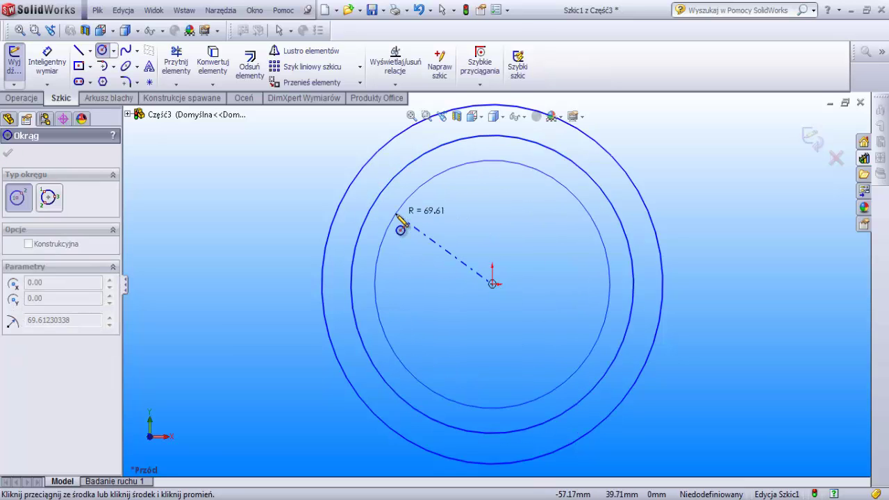
{"action": "left_click", "coordinate": [493, 283]}
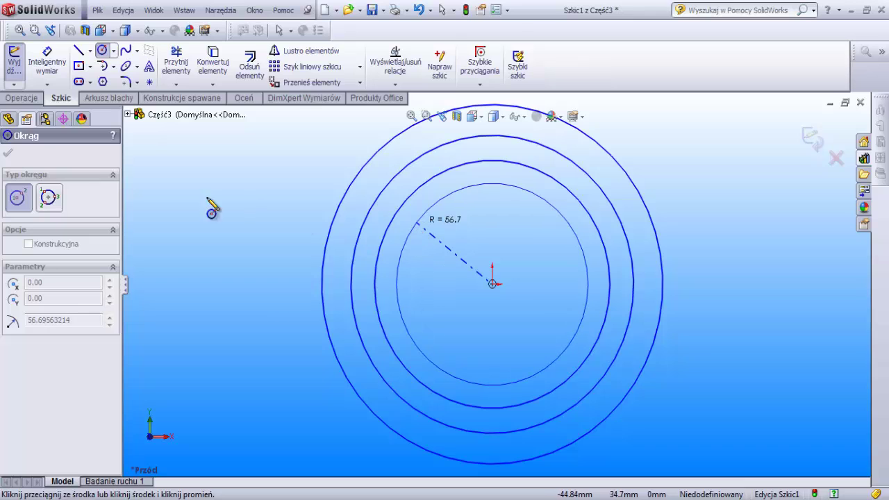
{"action": "left_click", "coordinate": [47, 63]}
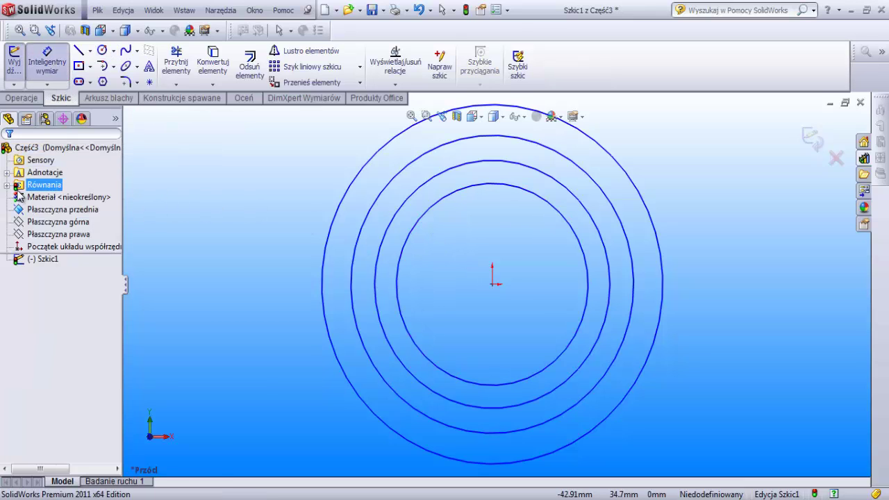
Dimension the first circle's diameter and link it to the dp variable
{"action": "left_click", "coordinate": [7, 185]}
{"action": "left_click", "coordinate": [64, 221]}
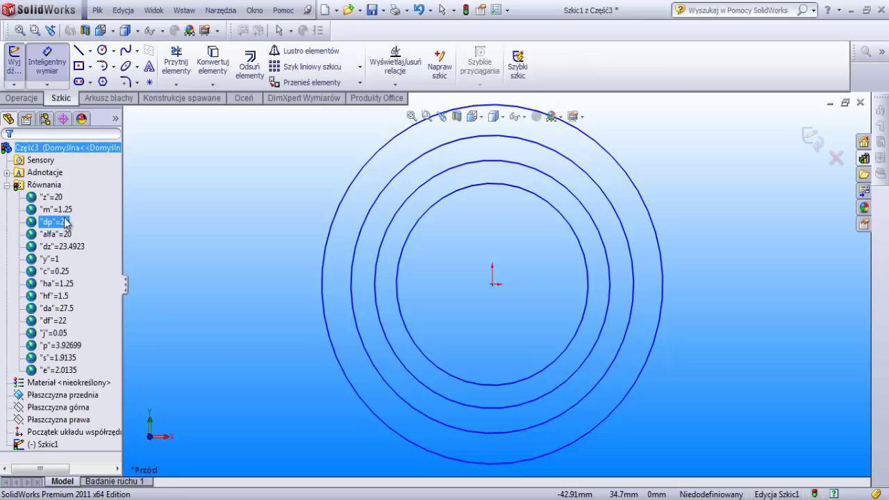
{"action": "left_click", "coordinate": [417, 236]}
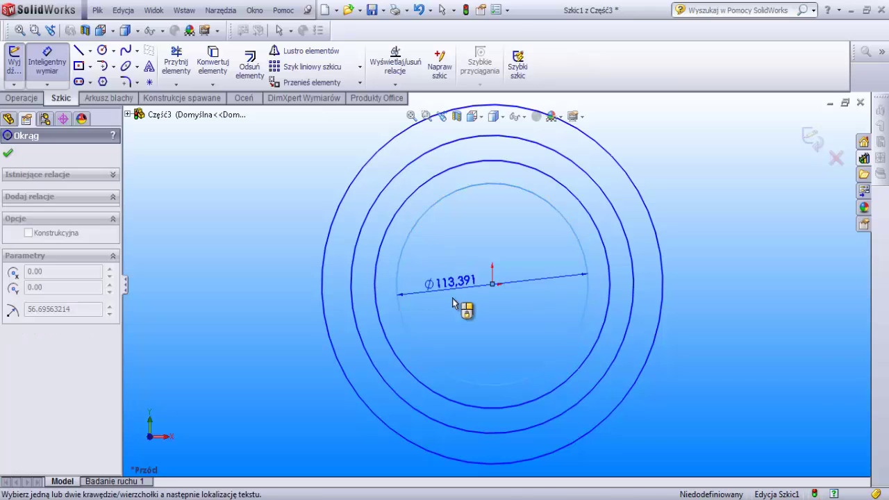
{"action": "key", "text": "Escape"}
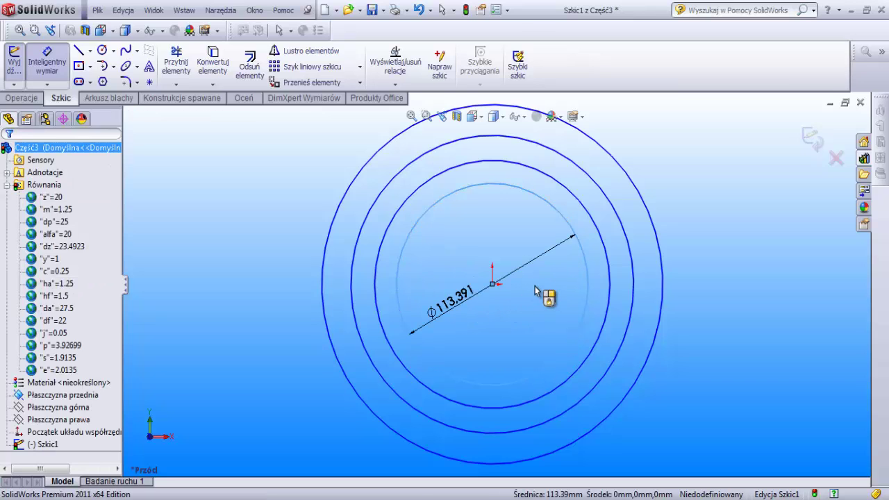
{"action": "left_click", "coordinate": [537, 292]}
{"action": "left_click", "coordinate": [490, 299]}
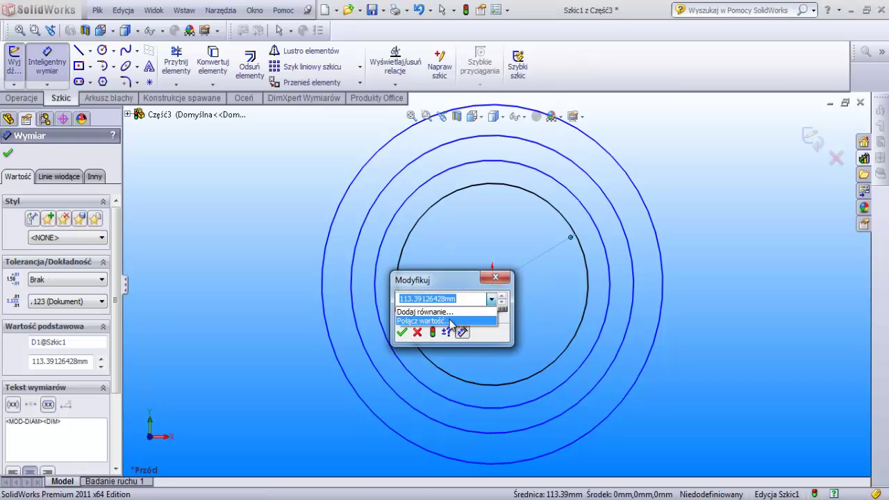
{"action": "left_click", "coordinate": [450, 323]}
{"action": "left_click", "coordinate": [462, 331]}
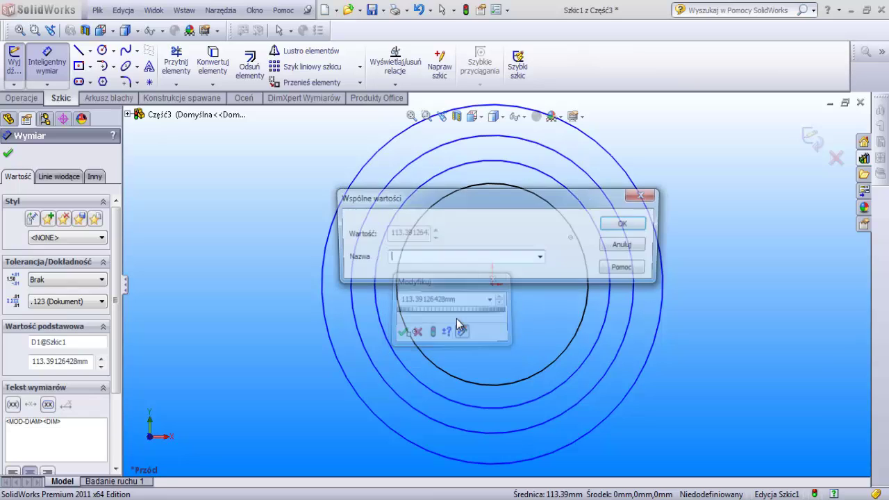
{"action": "left_click", "coordinate": [540, 258]}
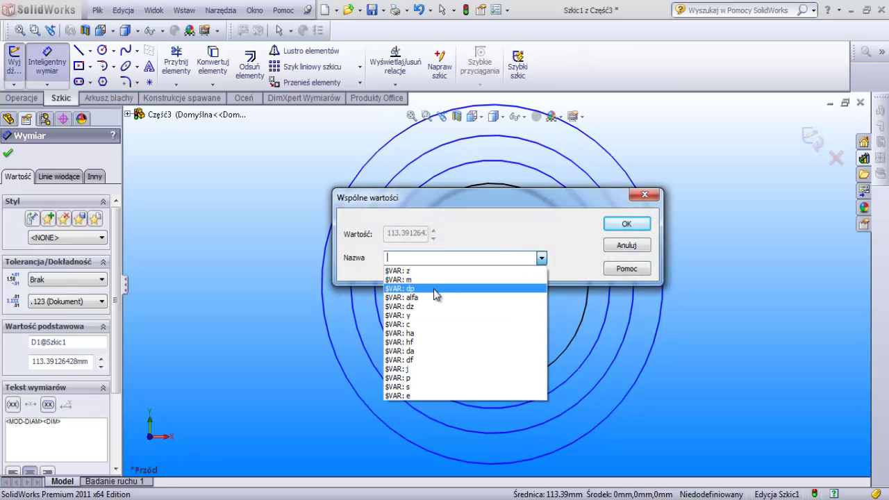
{"action": "left_click", "coordinate": [434, 289]}
{"action": "left_click", "coordinate": [624, 225]}
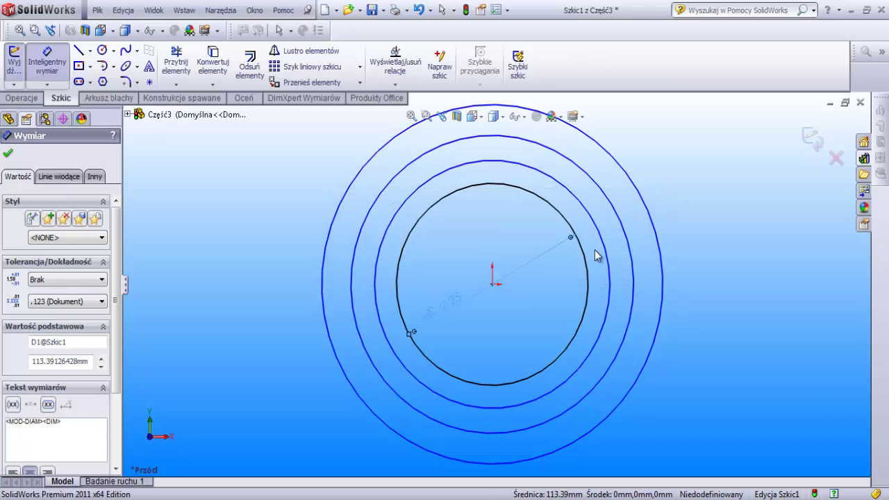
Dimension the middle circle's diameter and link it to the dz variable
{"action": "left_click", "coordinate": [383, 248]}
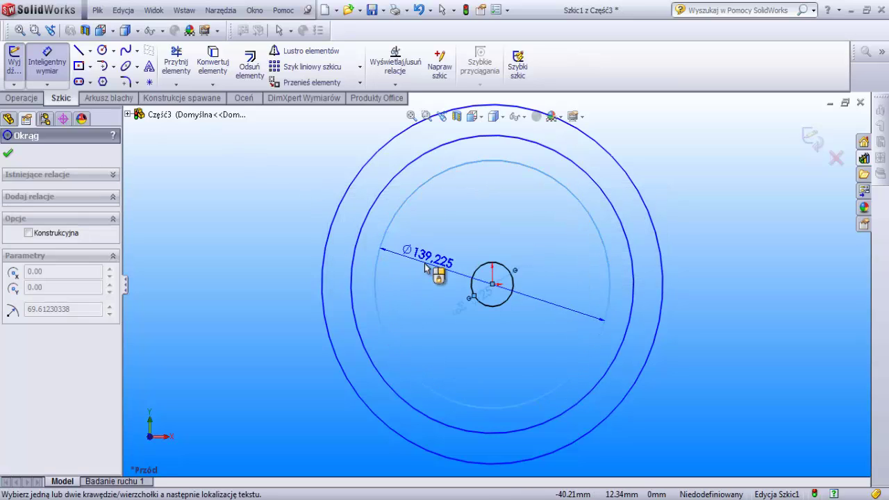
{"action": "key", "text": "Escape"}
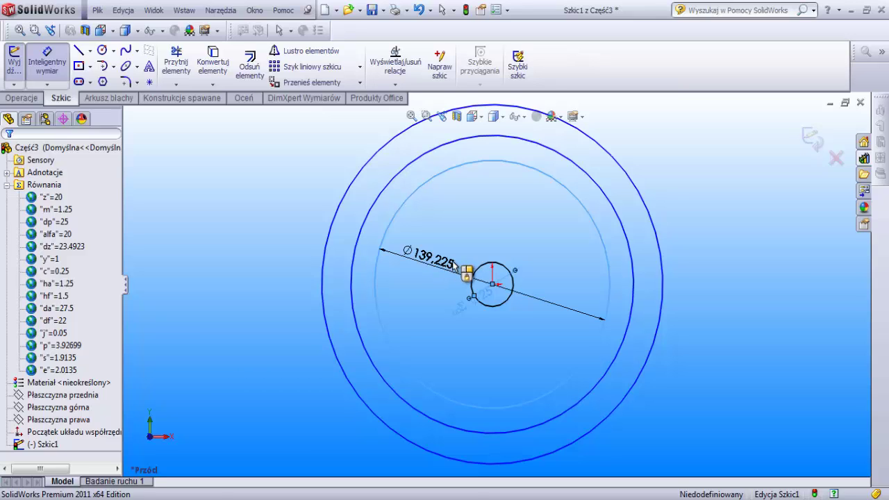
{"action": "left_click", "coordinate": [462, 275]}
{"action": "left_click", "coordinate": [464, 254]}
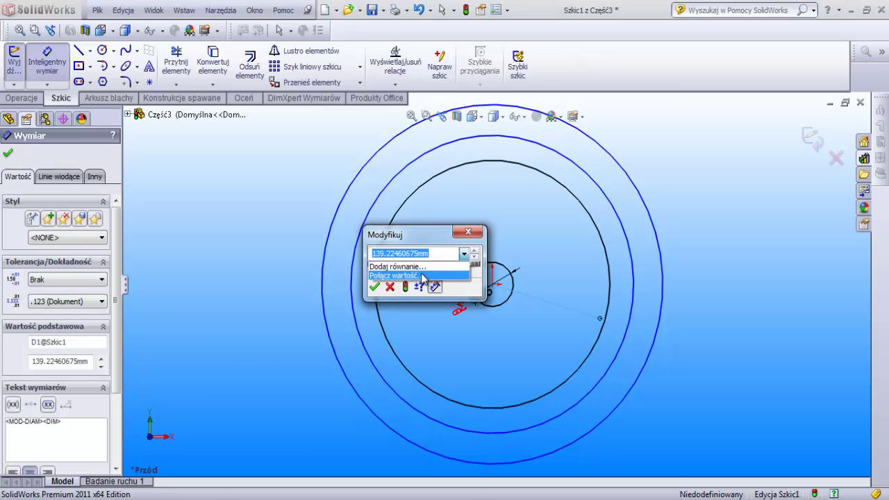
{"action": "left_click", "coordinate": [421, 275]}
{"action": "left_click", "coordinate": [434, 286]}
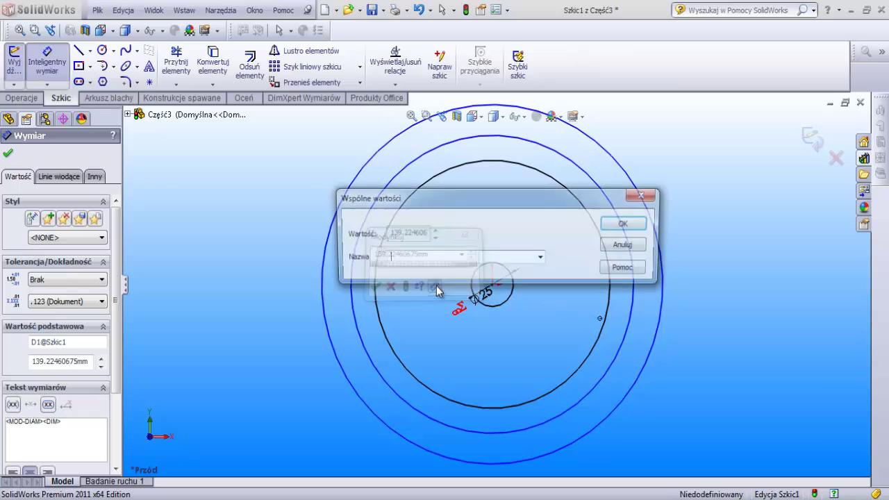
{"action": "left_click", "coordinate": [541, 257]}
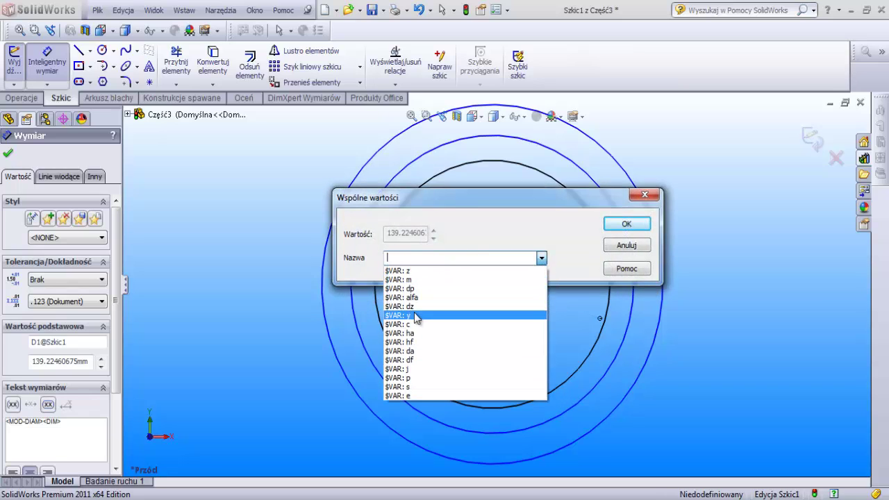
{"action": "left_click", "coordinate": [417, 306]}
{"action": "left_click", "coordinate": [608, 226]}
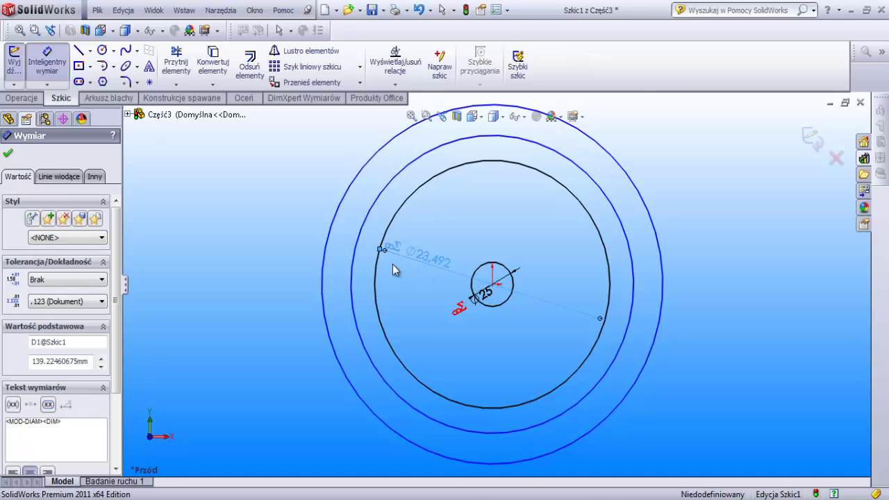
Dimension the larger circle's diameter and link it to the da variable
{"action": "scroll", "coordinate": [397, 281], "scroll_direction": "down", "scroll_amount": 1}
{"action": "scroll", "coordinate": [389, 266], "scroll_direction": "down", "scroll_amount": 1}
{"action": "scroll", "coordinate": [354, 256], "scroll_direction": "down", "scroll_amount": 1}
{"action": "left_click", "coordinate": [354, 255]}
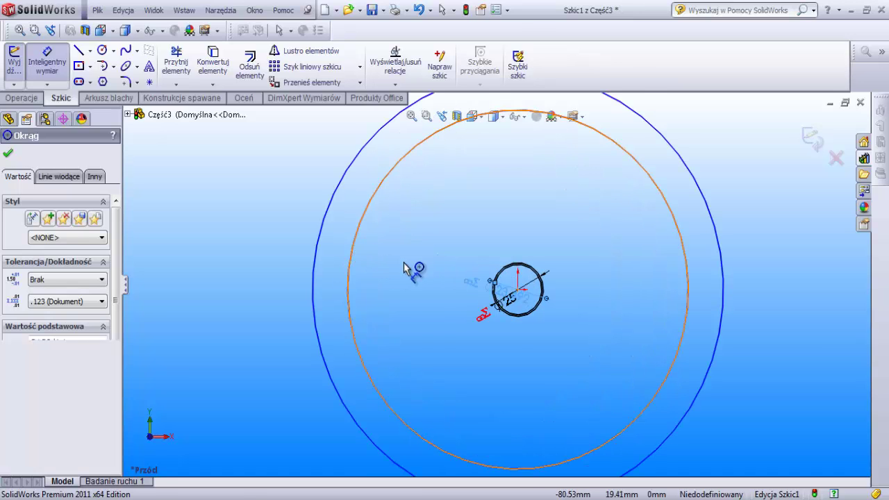
{"action": "key", "text": "Escape"}
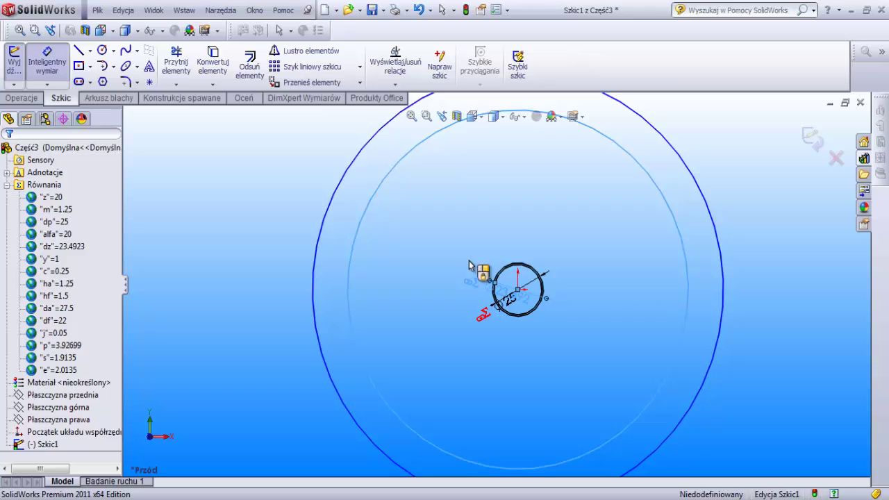
{"action": "left_click", "coordinate": [472, 271]}
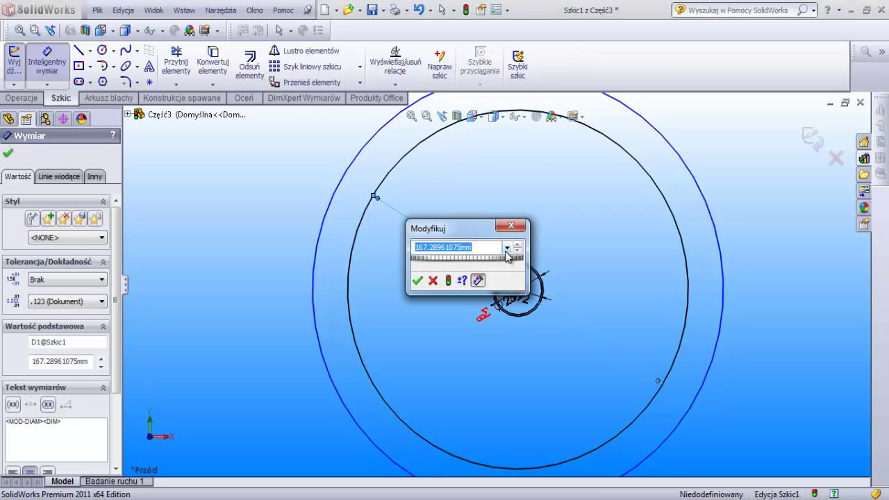
{"action": "left_click", "coordinate": [507, 248]}
{"action": "left_click", "coordinate": [478, 278]}
{"action": "left_click", "coordinate": [463, 281]}
{"action": "left_click", "coordinate": [541, 257]}
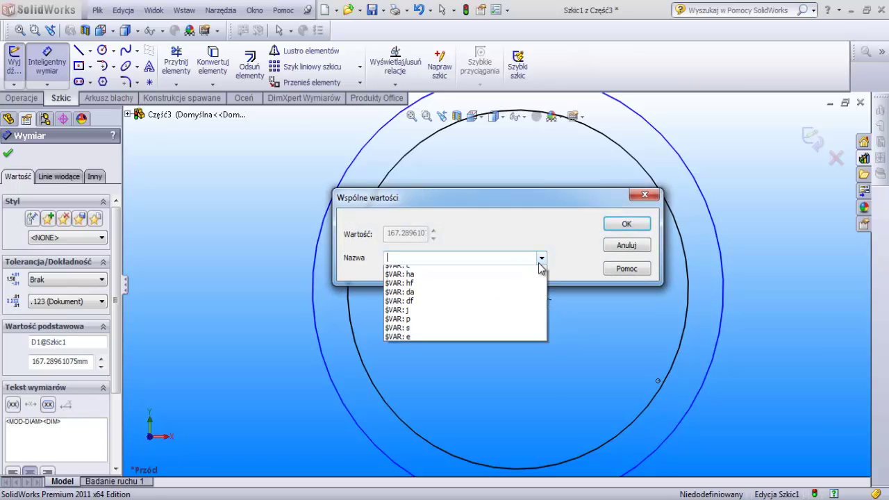
{"action": "left_click", "coordinate": [433, 352]}
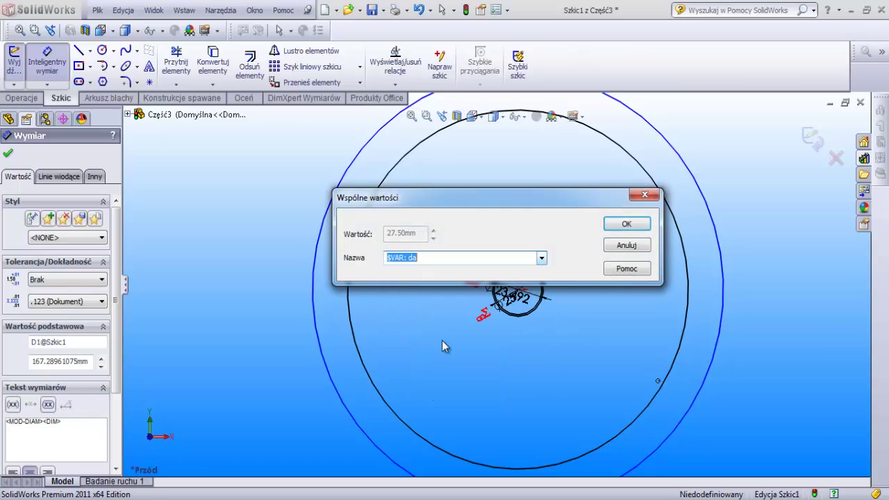
{"action": "left_click", "coordinate": [625, 223]}
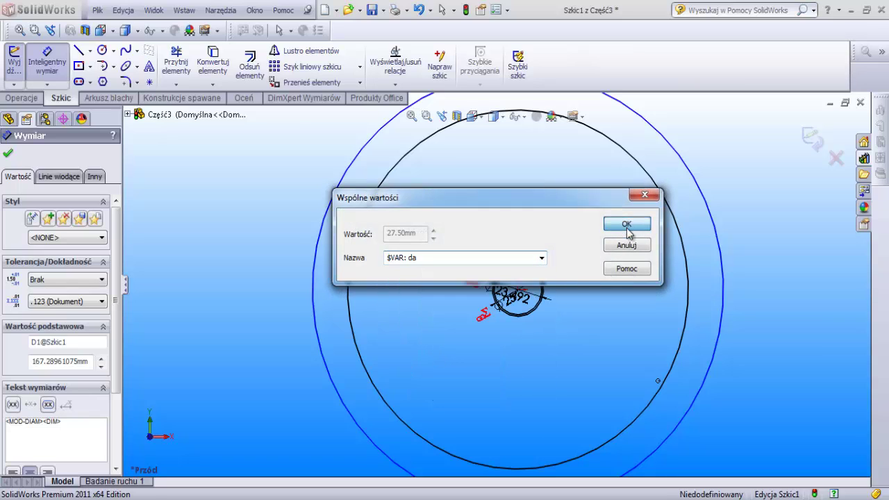
Dimension the remaining circle's diameter, link it to df, and fit the sketch
{"action": "left_click", "coordinate": [316, 282]}
{"action": "left_click", "coordinate": [451, 321]}
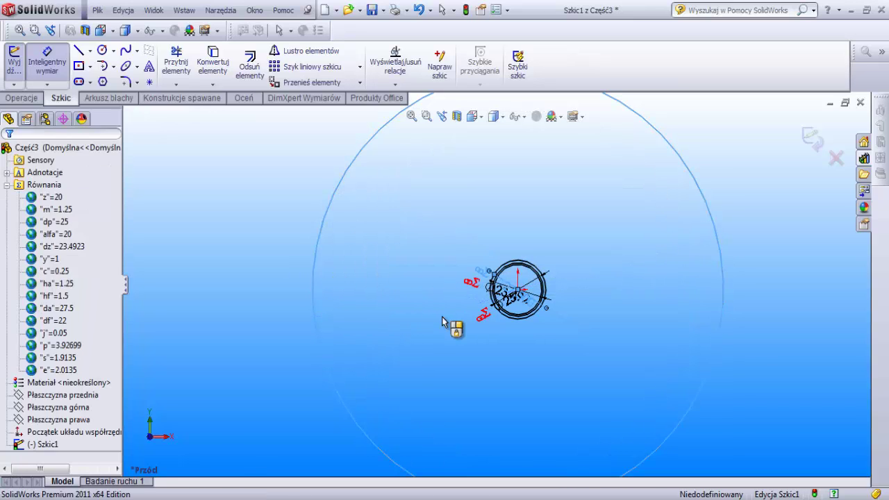
{"action": "left_click", "coordinate": [458, 302]}
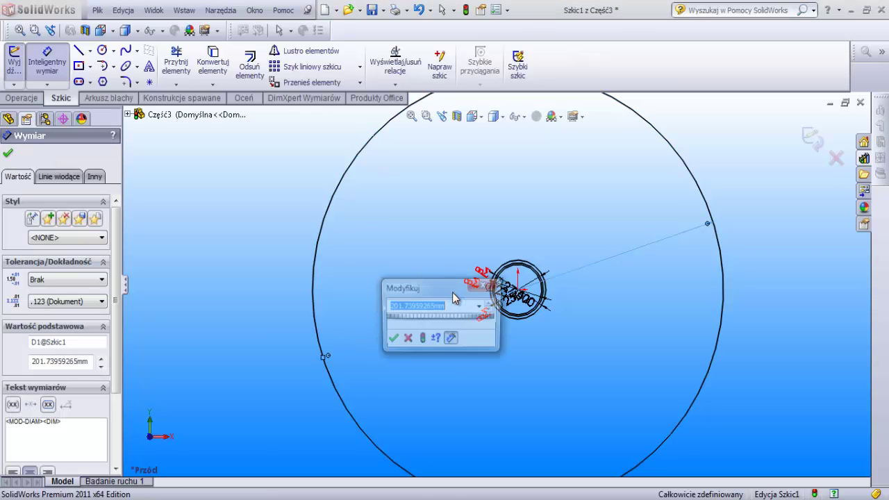
{"action": "left_click", "coordinate": [480, 307]}
{"action": "left_click", "coordinate": [415, 315]}
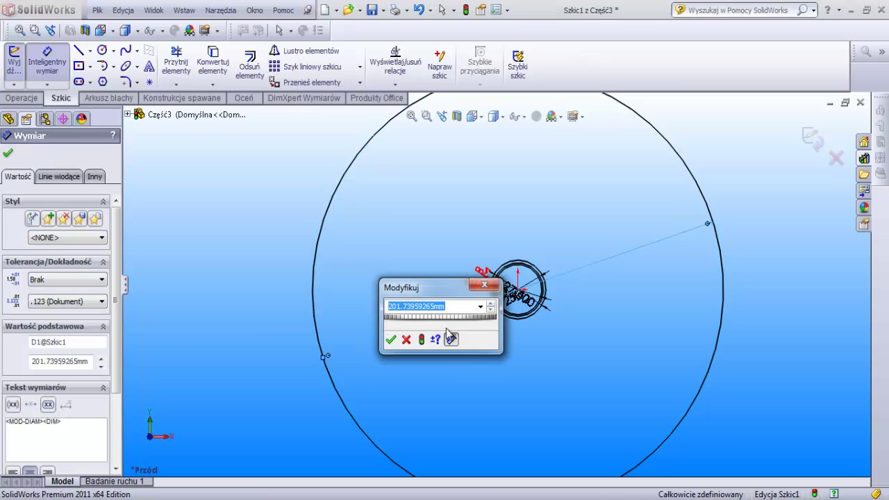
{"action": "left_click", "coordinate": [449, 334]}
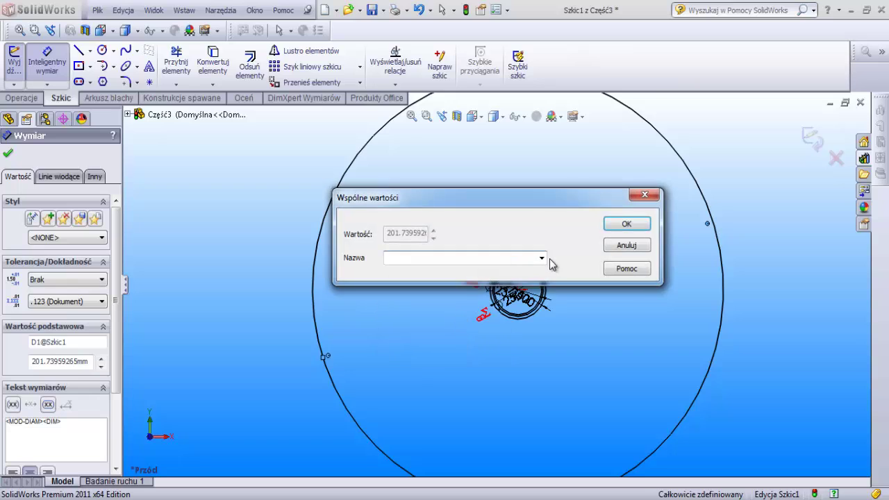
{"action": "left_click", "coordinate": [541, 258]}
{"action": "left_click", "coordinate": [440, 360]}
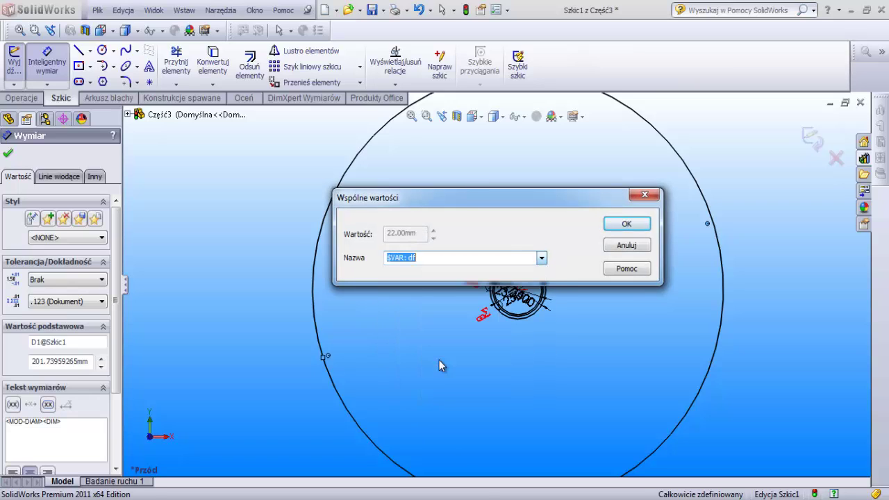
{"action": "left_click", "coordinate": [611, 224]}
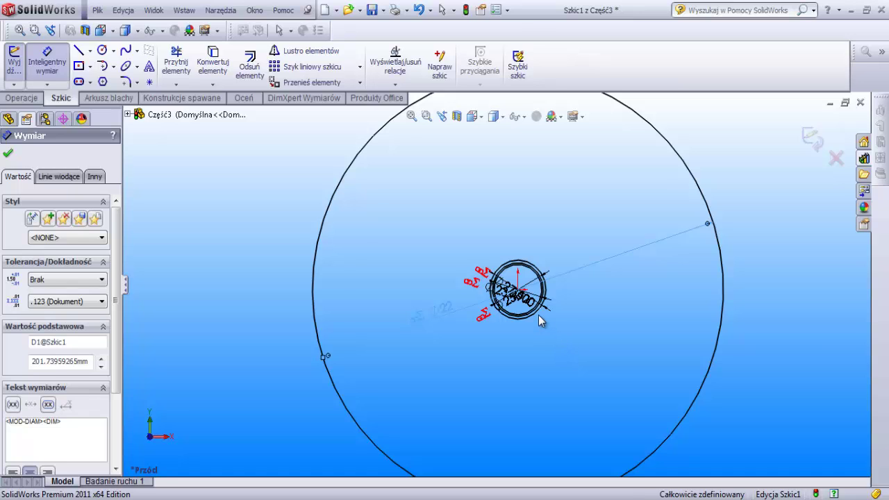
{"action": "key", "text": "f"}
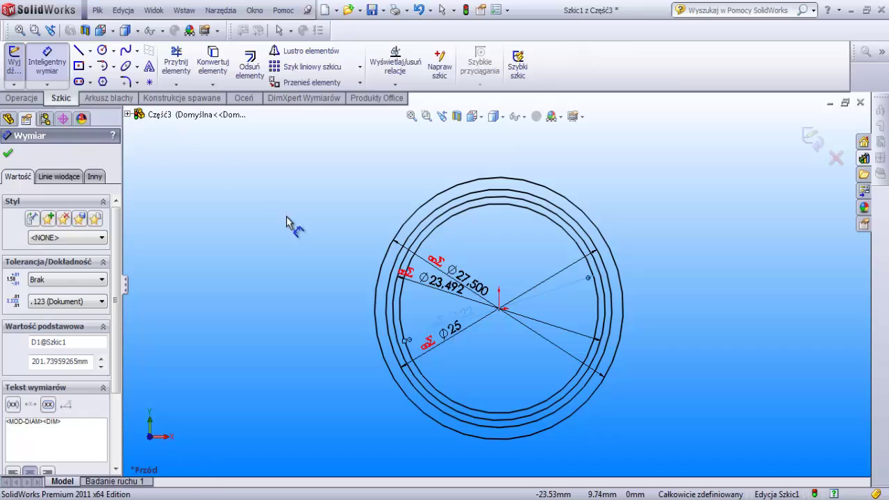
Position the Ø22 and Ø27.5 circle dimension labels
{"action": "left_click", "coordinate": [549, 305]}
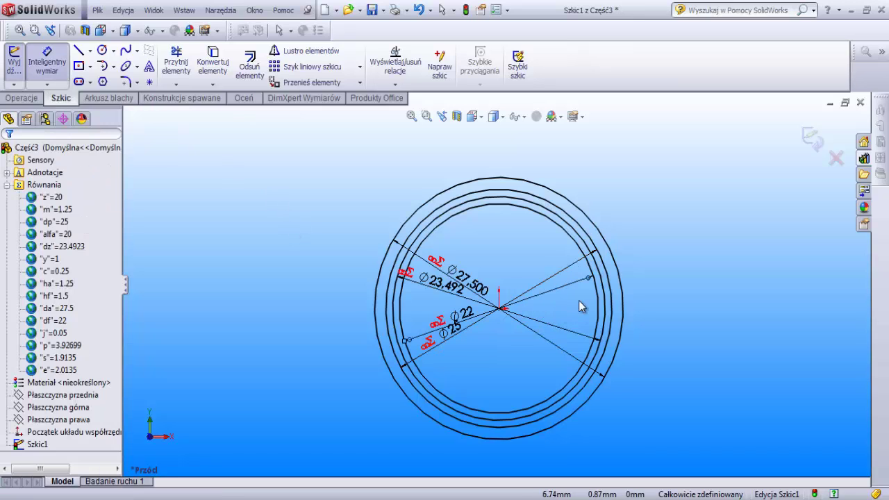
{"action": "key", "text": "Escape"}
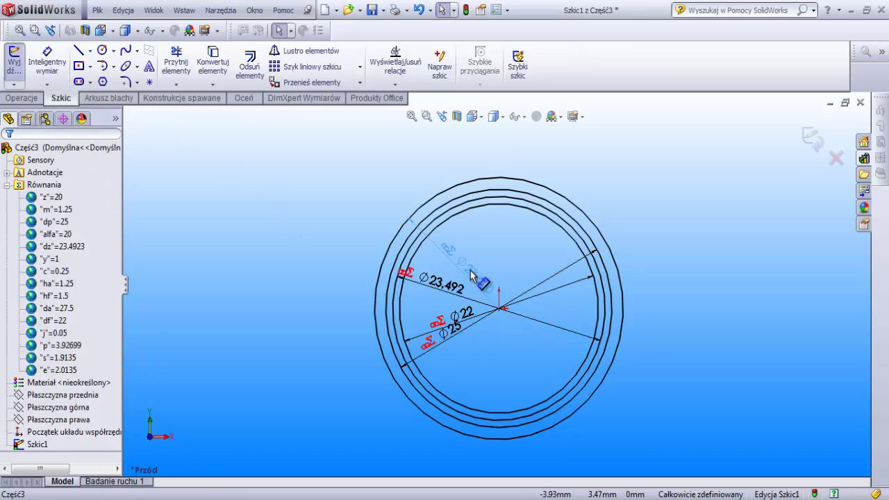
{"action": "left_click", "coordinate": [466, 278]}
{"action": "left_click", "coordinate": [450, 334]}
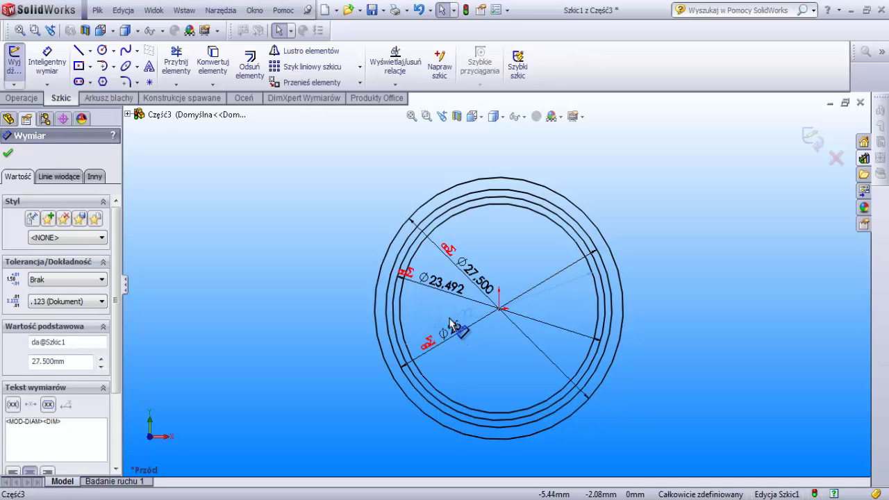
{"action": "left_click", "coordinate": [462, 344]}
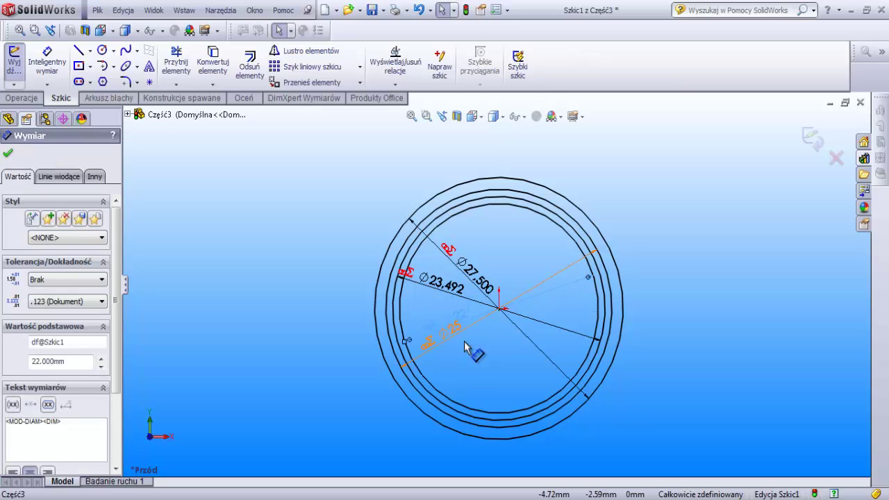
{"action": "scroll", "coordinate": [549, 340], "scroll_direction": "down", "scroll_amount": 2}
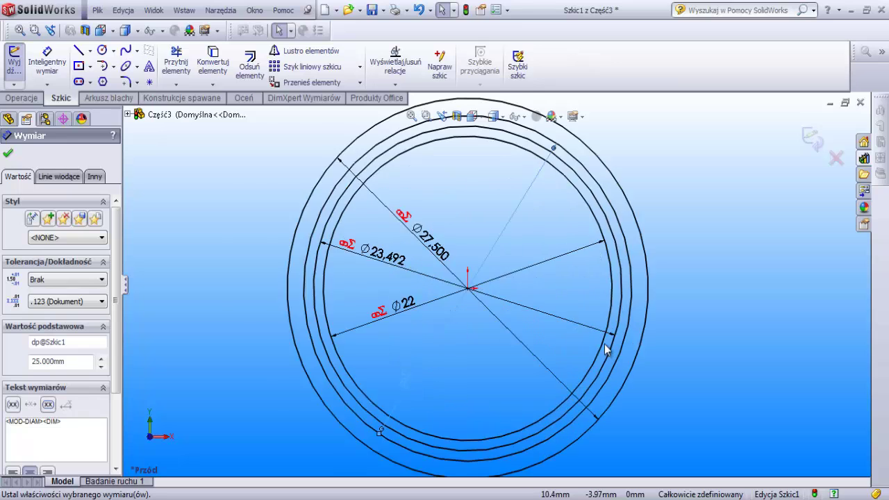
{"action": "scroll", "coordinate": [591, 343], "scroll_direction": "down", "scroll_amount": 2}
{"action": "key", "text": "Escape"}
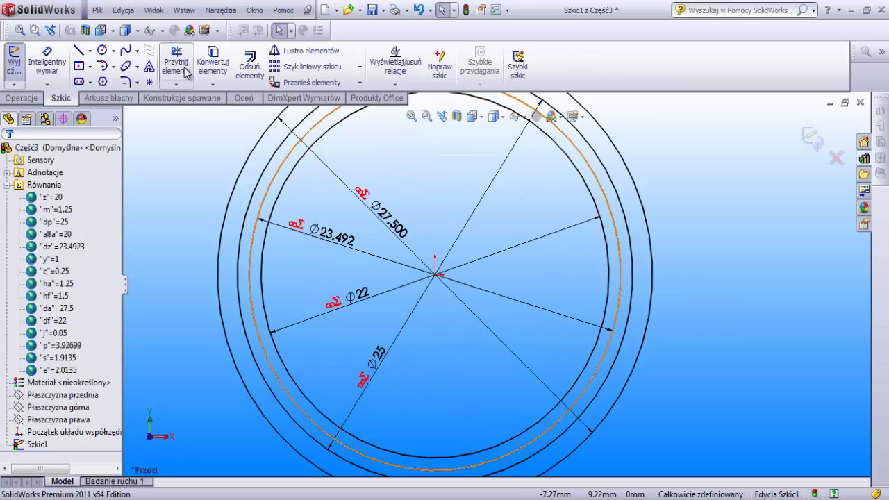
{"action": "scroll", "coordinate": [248, 311], "scroll_direction": "up", "scroll_amount": 1}
Draw a horizontal centerline from the origin out to the base circle
{"action": "left_click", "coordinate": [91, 51]}
{"action": "left_click", "coordinate": [96, 81]}
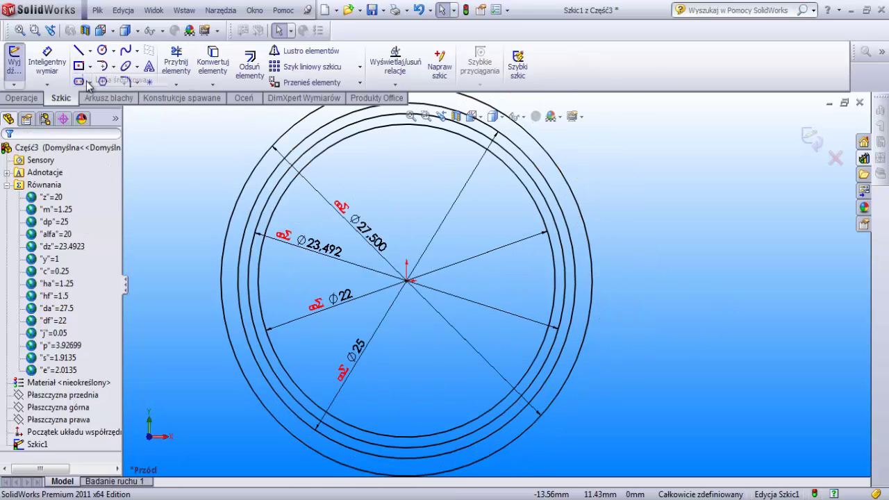
{"action": "left_click", "coordinate": [406, 279]}
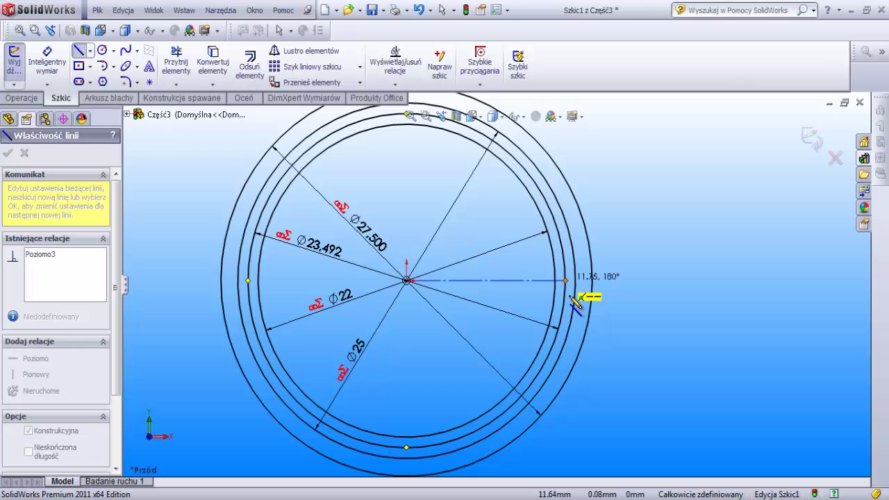
{"action": "scroll", "coordinate": [574, 301], "scroll_direction": "down", "scroll_amount": 2}
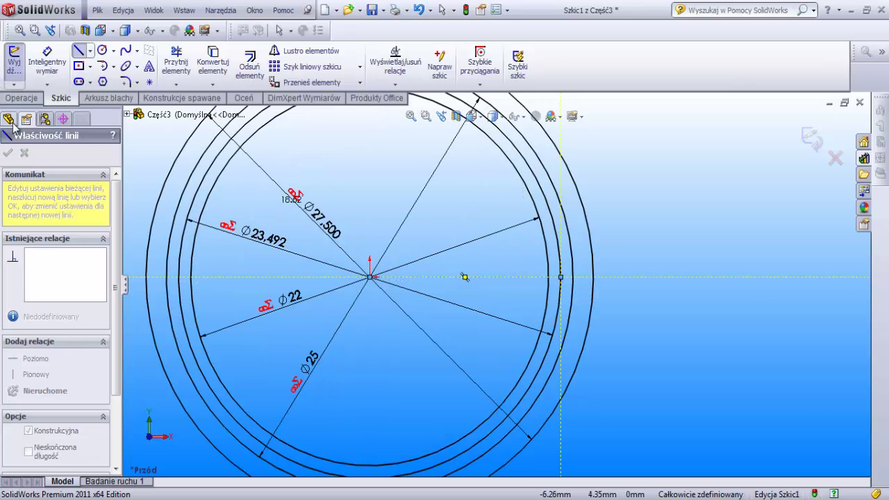
{"action": "left_click", "coordinate": [78, 50]}
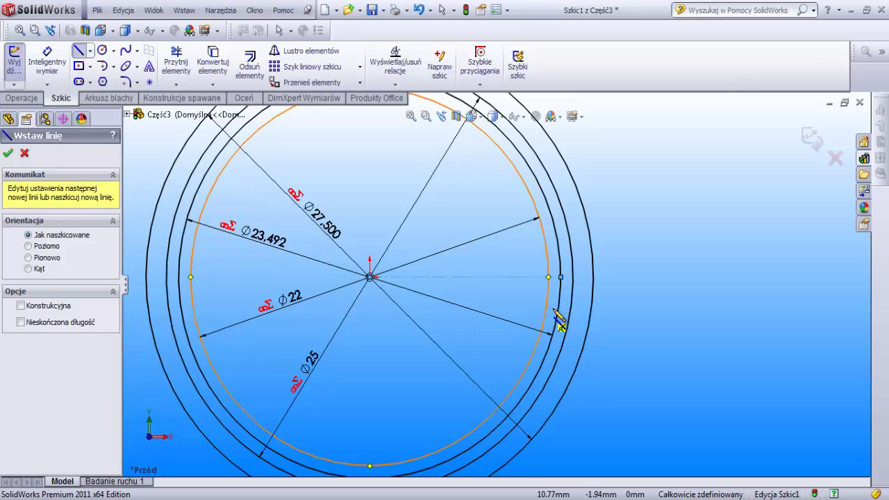
{"action": "key", "text": "Escape"}
Copy the radius value of the Ø23.49 base circle
{"action": "left_click", "coordinate": [557, 303]}
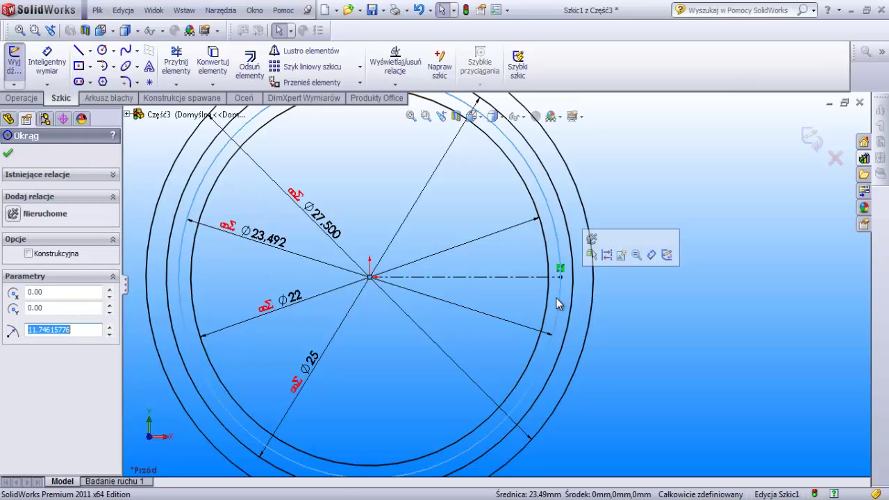
{"action": "right_click", "coordinate": [60, 332]}
{"action": "left_click", "coordinate": [101, 183]}
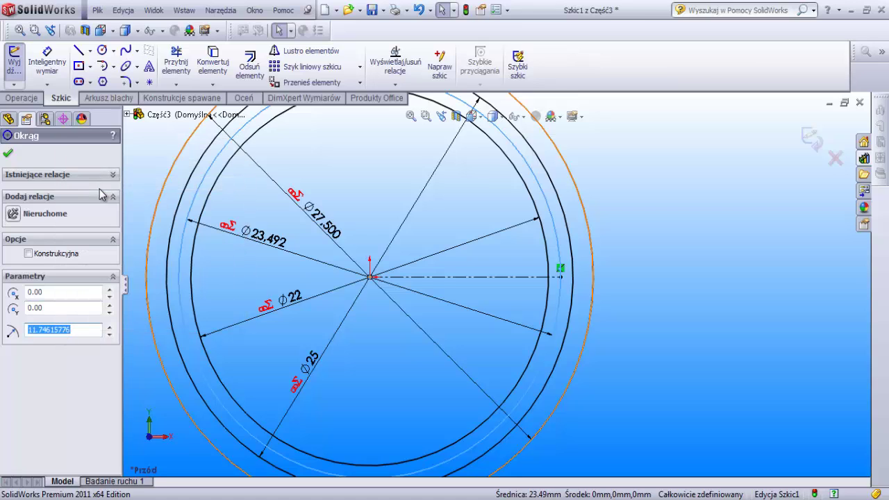
Start a parametric equation-driven curve with x = 11.74615776*(cos(t)+t*sin(t))
{"action": "left_click", "coordinate": [137, 53]}
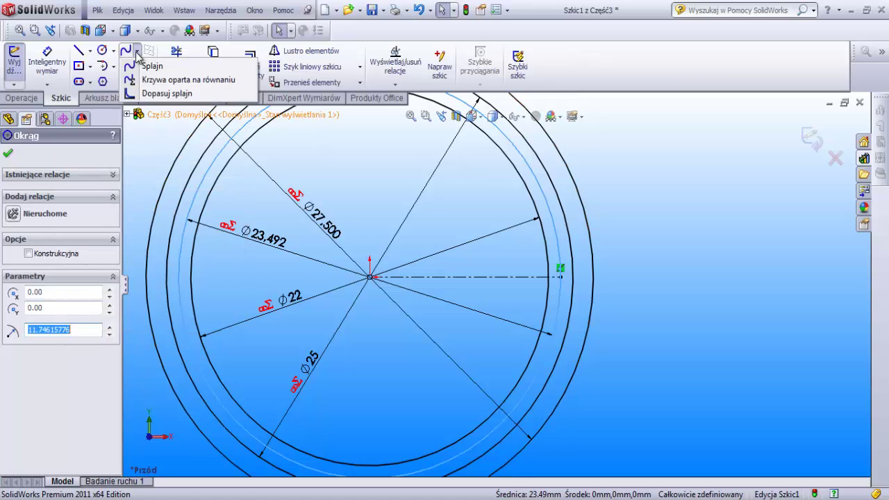
{"action": "left_click", "coordinate": [148, 80]}
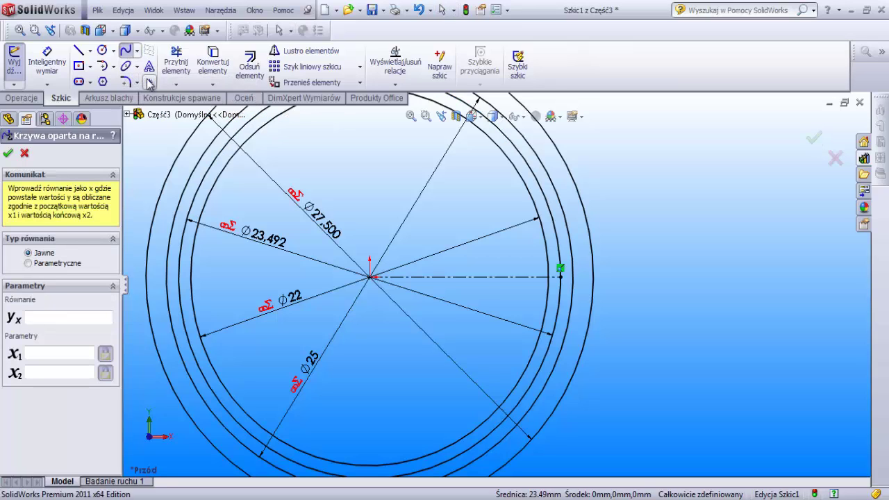
{"action": "left_click", "coordinate": [30, 264]}
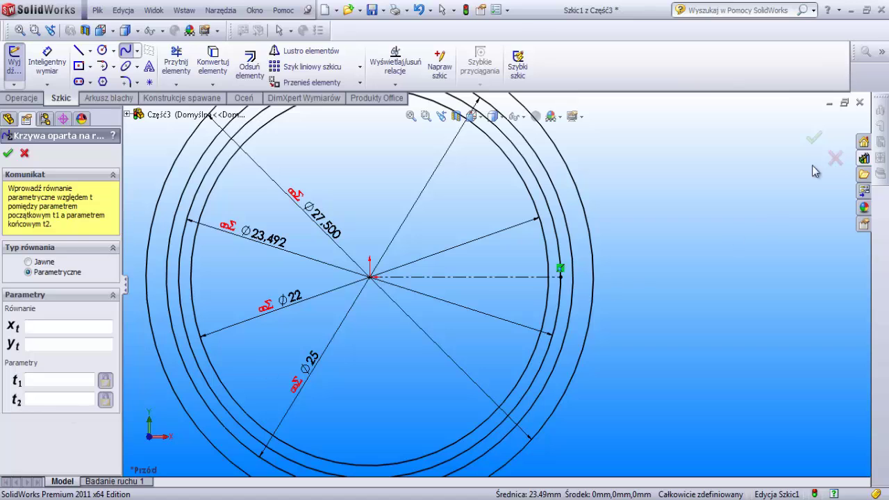
{"action": "left_click", "coordinate": [866, 9]}
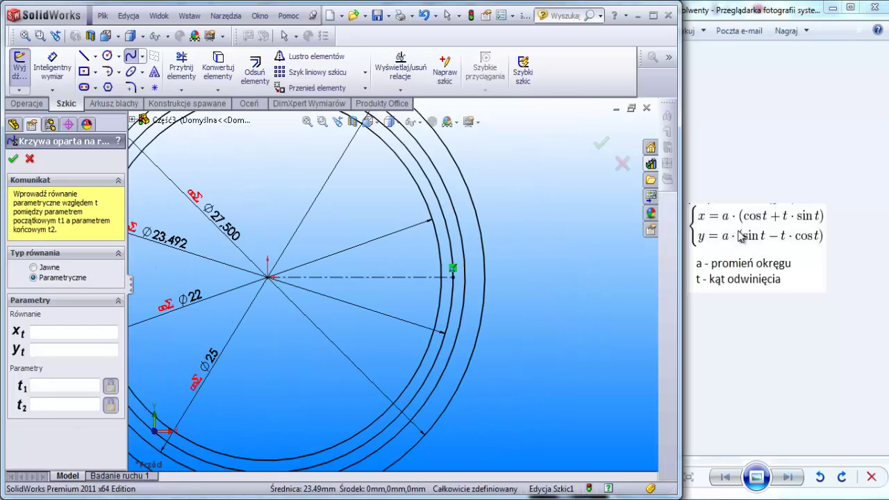
{"action": "left_click", "coordinate": [48, 333]}
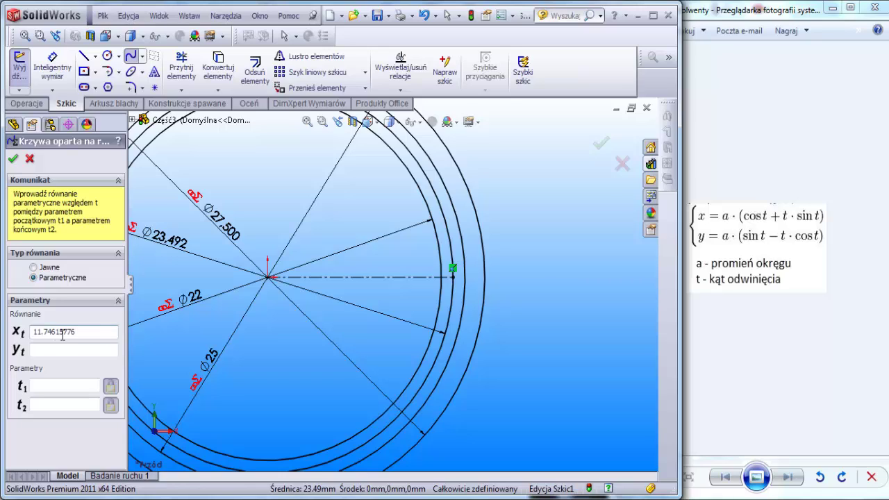
{"action": "type", "text": "*"}
{"action": "type", "text": "(cos(t)+t*s"}
{"action": "type", "text": "in"}
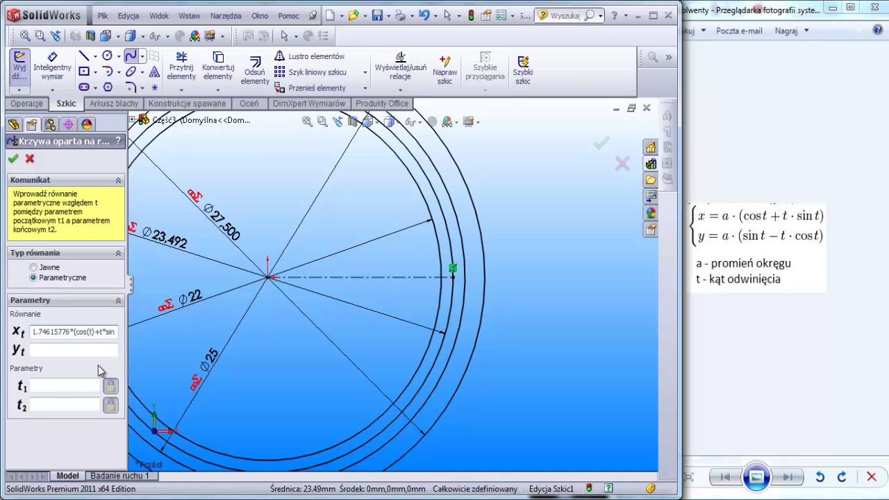
{"action": "type", "text": "(t)"}
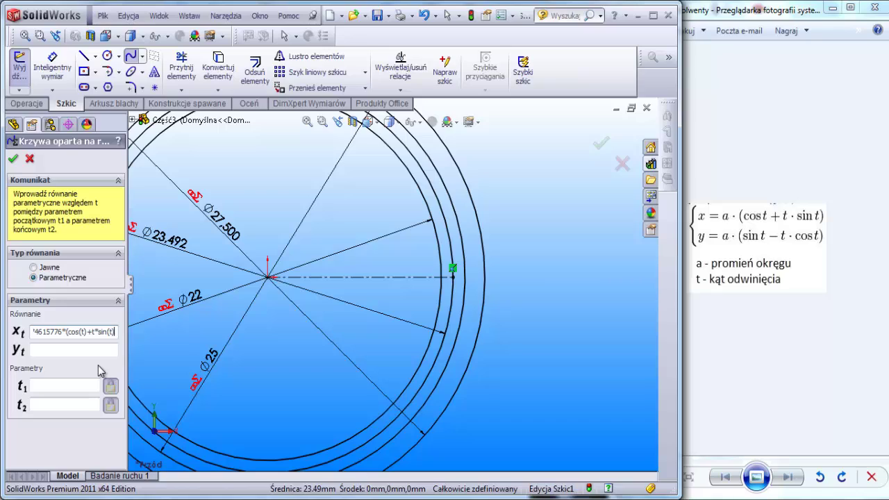
{"action": "type", "text": ")"}
Enter the y equation as 11.74615776*(sin(t)-t*cos(t)) using the pasted radius
{"action": "left_click", "coordinate": [59, 351]}
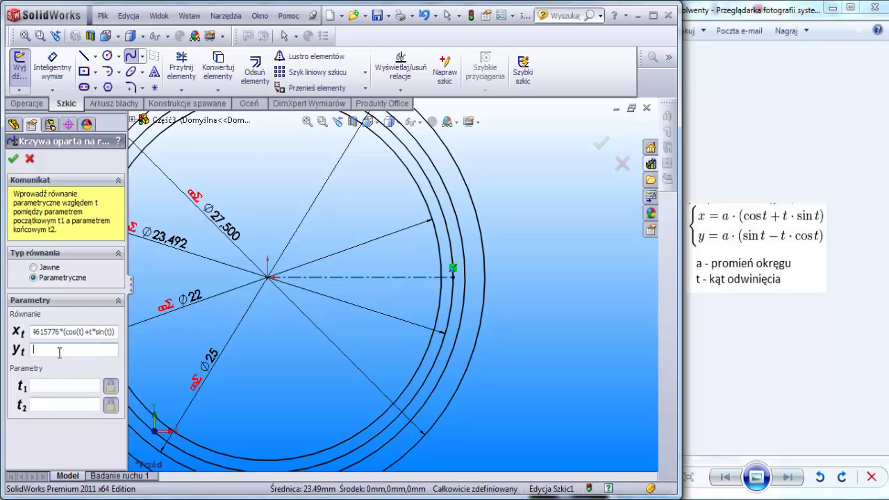
{"action": "type", "text": "11.74615776"}
{"action": "type", "text": "*"}
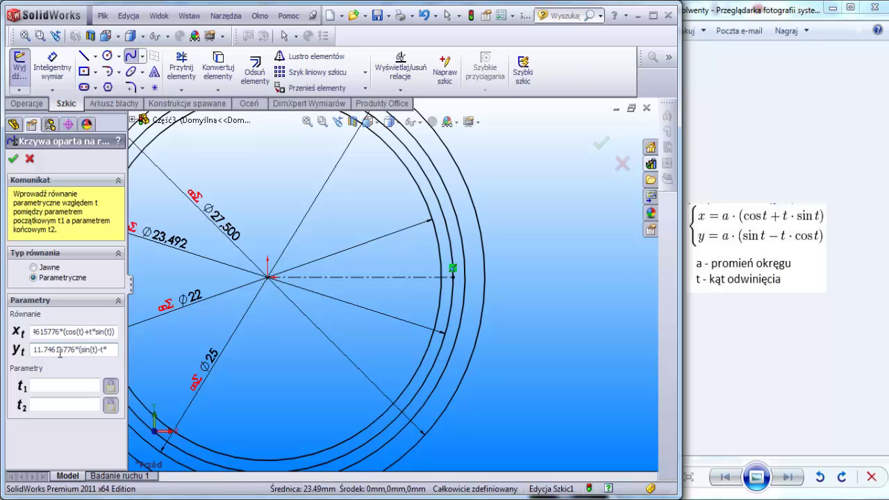
{"action": "type", "text": "s("}
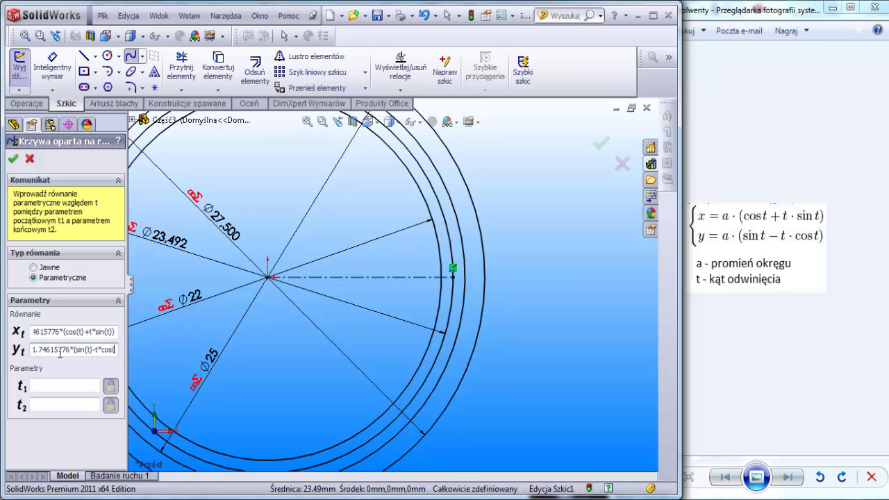
{"action": "type", "text": "t))"}
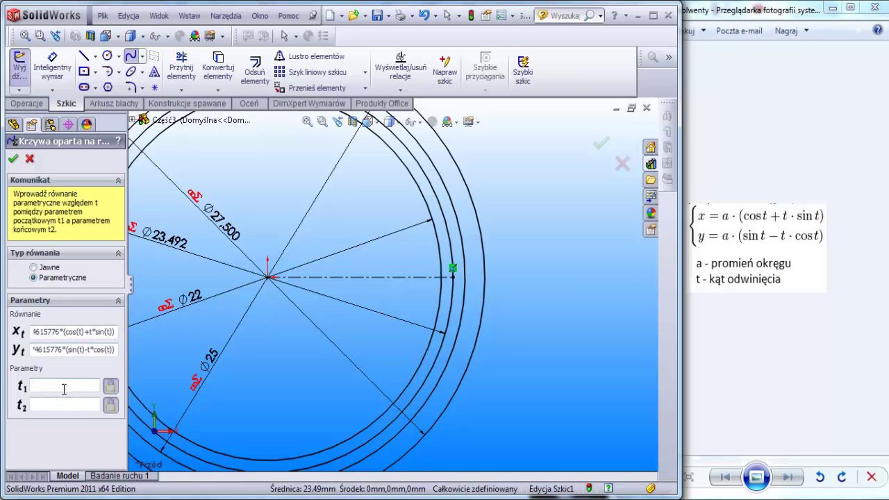
{"action": "key", "text": "Tab"}
{"action": "type", "text": "1"}
{"action": "type", "text": "0"}
Set t1 to 0, try t2 of 10, then settle on t2 = 1
{"action": "left_click", "coordinate": [59, 405]}
{"action": "key", "text": "Tab"}
{"action": "left_click", "coordinate": [50, 405]}
{"action": "type", "text": "3"}
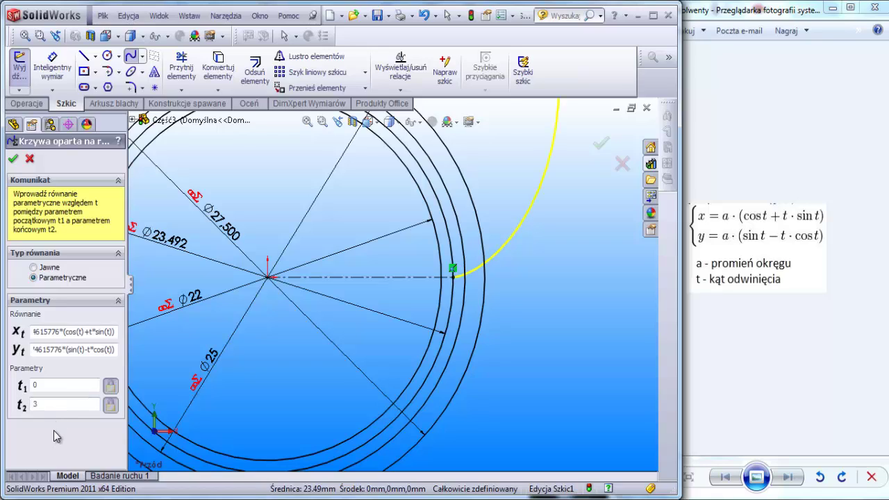
{"action": "scroll", "coordinate": [357, 275], "scroll_direction": "down", "scroll_amount": 2}
{"action": "scroll", "coordinate": [357, 275], "scroll_direction": "down", "scroll_amount": 2}
{"action": "scroll", "coordinate": [361, 203], "scroll_direction": "down", "scroll_amount": 1}
{"action": "scroll", "coordinate": [360, 203], "scroll_direction": "down", "scroll_amount": 2}
{"action": "type", "text": "10"}
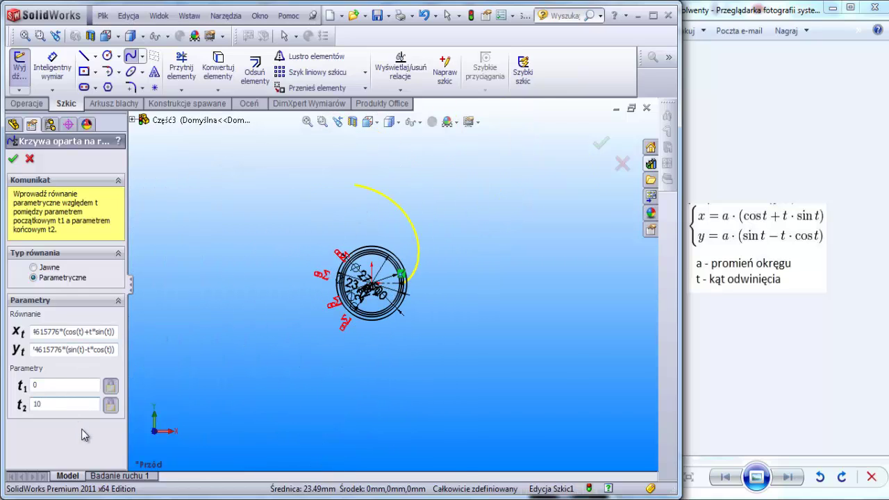
{"action": "key", "text": "Tab"}
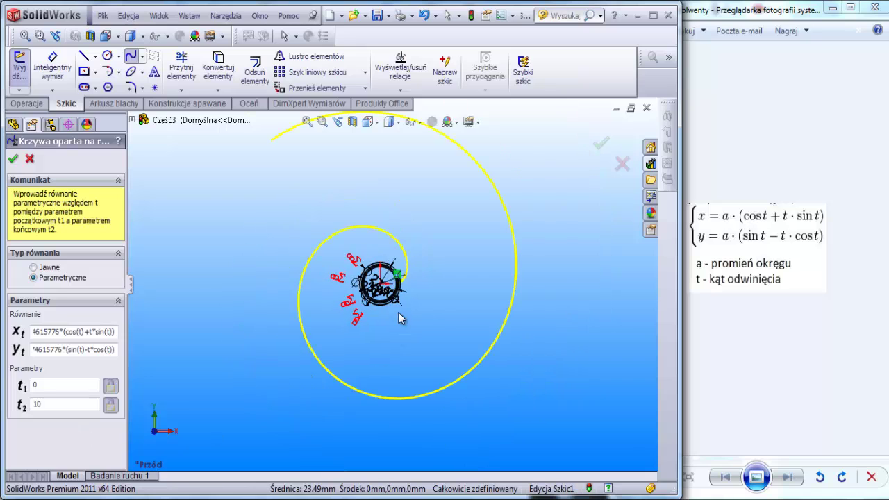
{"action": "scroll", "coordinate": [392, 300], "scroll_direction": "up", "scroll_amount": 1}
{"action": "scroll", "coordinate": [392, 300], "scroll_direction": "up", "scroll_amount": 2}
{"action": "scroll", "coordinate": [407, 289], "scroll_direction": "up", "scroll_amount": 2}
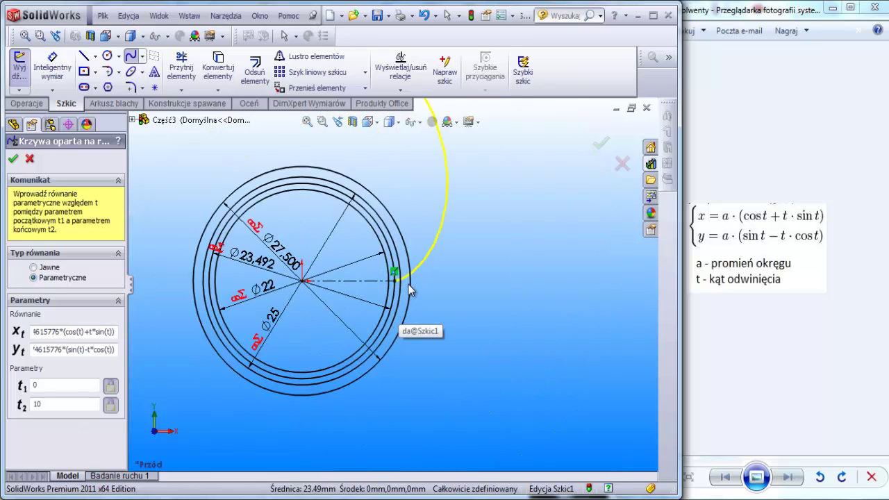
{"action": "scroll", "coordinate": [406, 288], "scroll_direction": "up", "scroll_amount": 2}
{"action": "scroll", "coordinate": [389, 286], "scroll_direction": "up", "scroll_amount": 2}
{"action": "scroll", "coordinate": [382, 284], "scroll_direction": "up", "scroll_amount": 2}
{"action": "scroll", "coordinate": [393, 272], "scroll_direction": "up", "scroll_amount": 2}
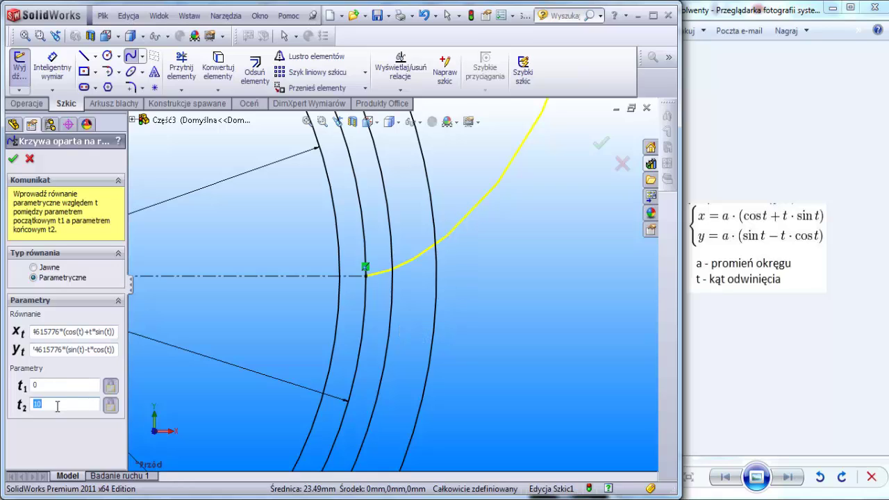
{"action": "type", "text": "1"}
{"action": "key", "text": "Tab"}
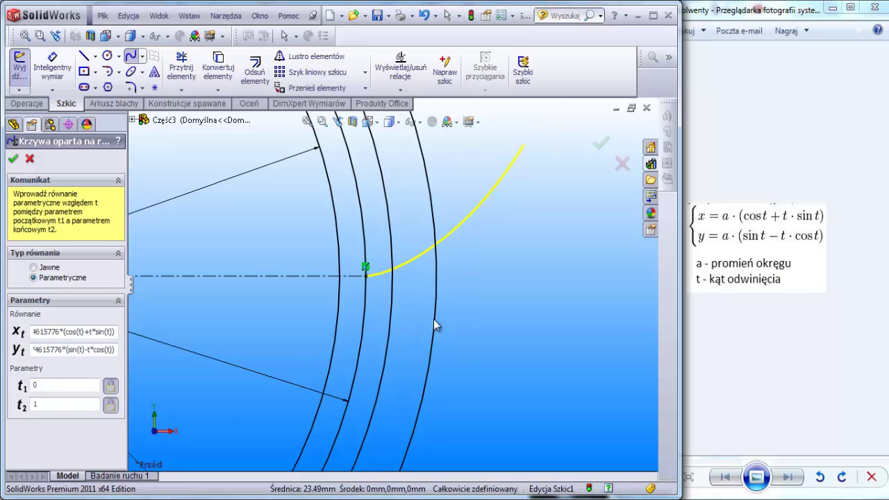
{"action": "scroll", "coordinate": [435, 324], "scroll_direction": "down", "scroll_amount": 2}
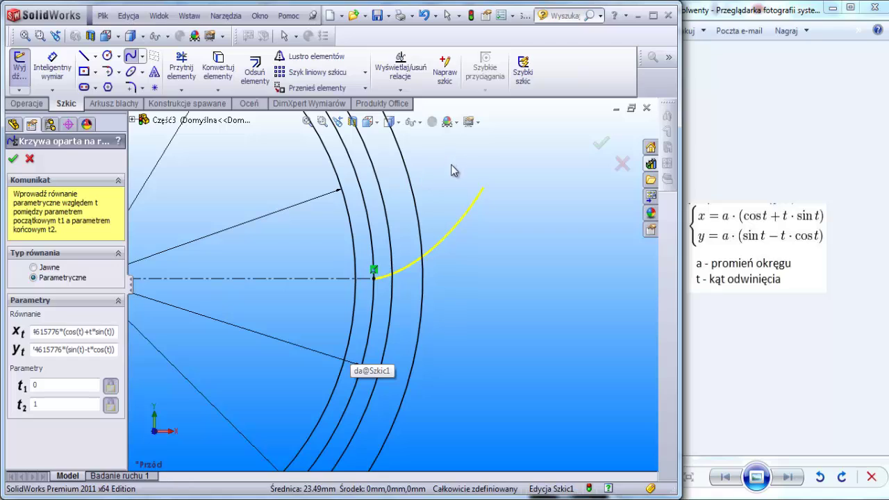
Accept the involute curve and trim off its part beyond the Ø27.5 tip circle
{"action": "left_click", "coordinate": [13, 161]}
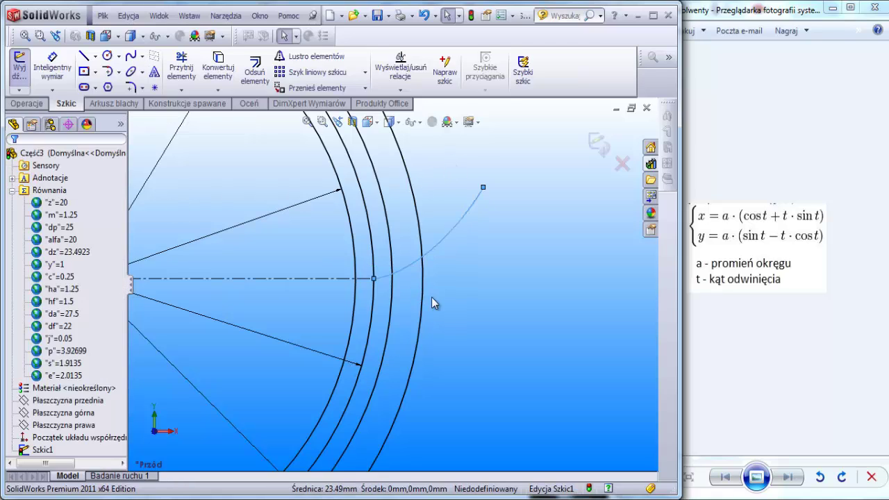
{"action": "left_click", "coordinate": [187, 70]}
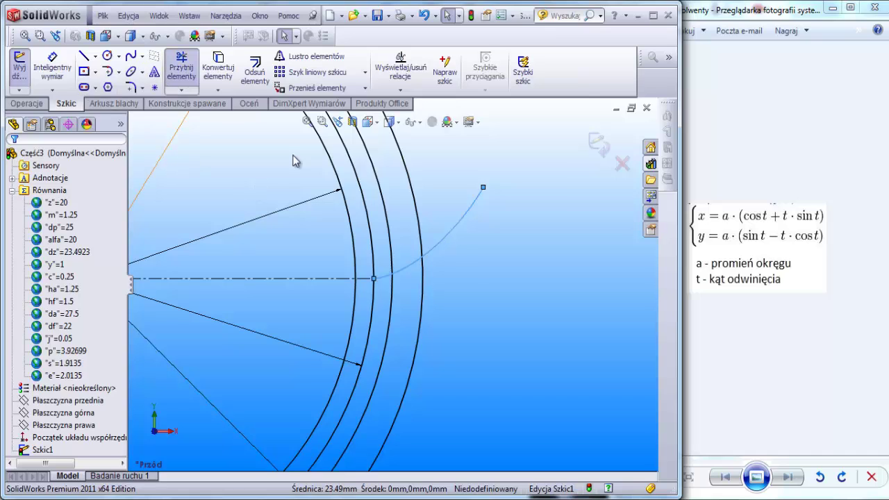
{"action": "left_click", "coordinate": [434, 245]}
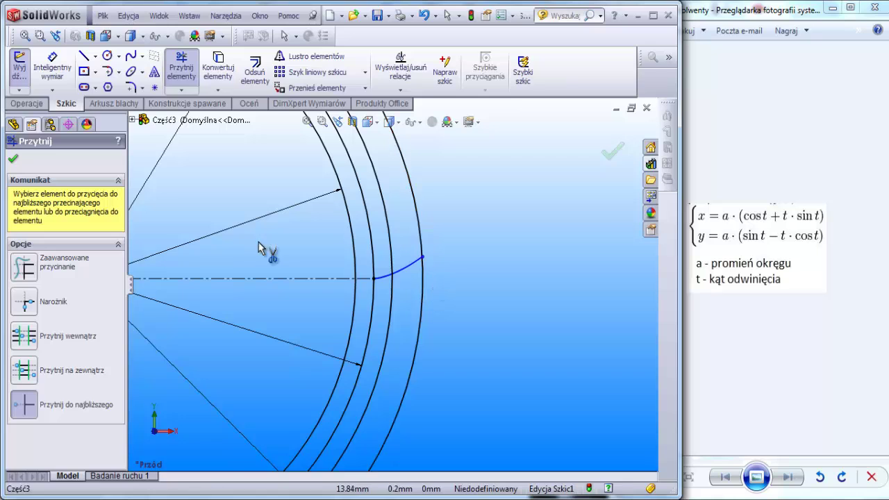
{"action": "key", "text": "z"}
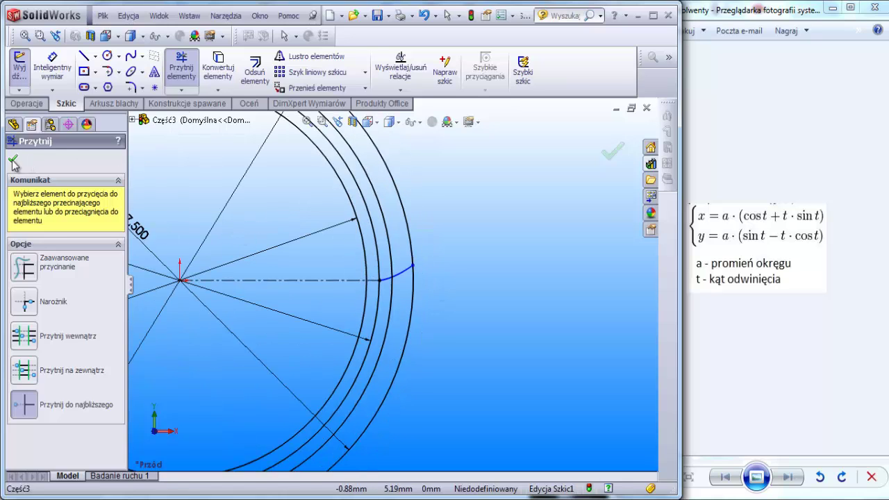
{"action": "left_click", "coordinate": [13, 158]}
Draw an angled construction centreline from the origin above the involute curve
{"action": "key", "text": "super+Up"}
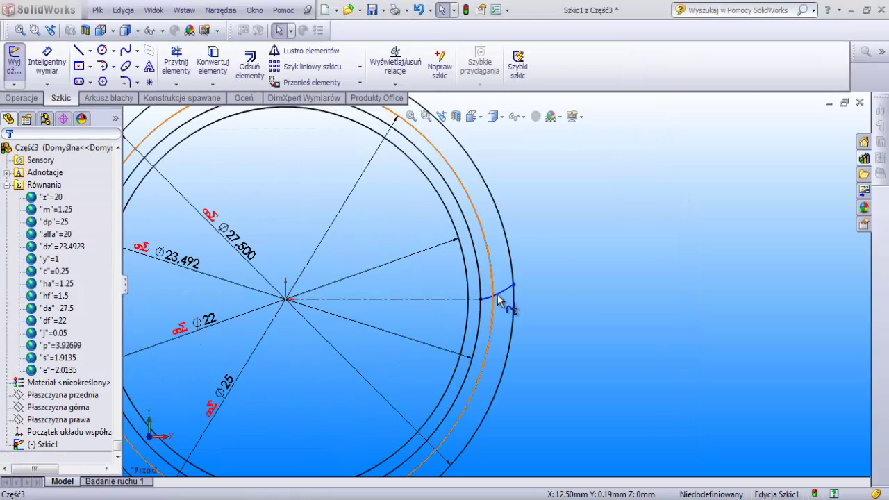
{"action": "scroll", "coordinate": [479, 298], "scroll_direction": "down", "scroll_amount": 3}
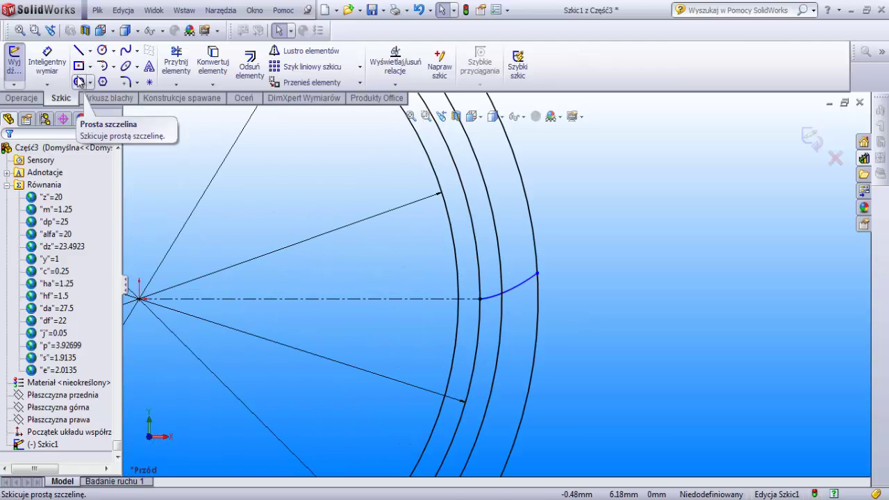
{"action": "left_click", "coordinate": [90, 51]}
{"action": "left_click", "coordinate": [111, 80]}
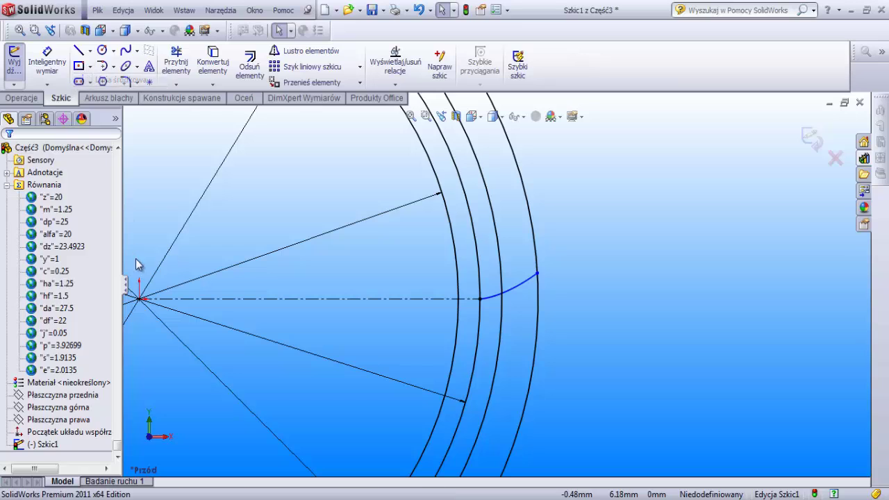
{"action": "left_click_drag", "start_coordinate": [139, 299], "coordinate": [577, 240]}
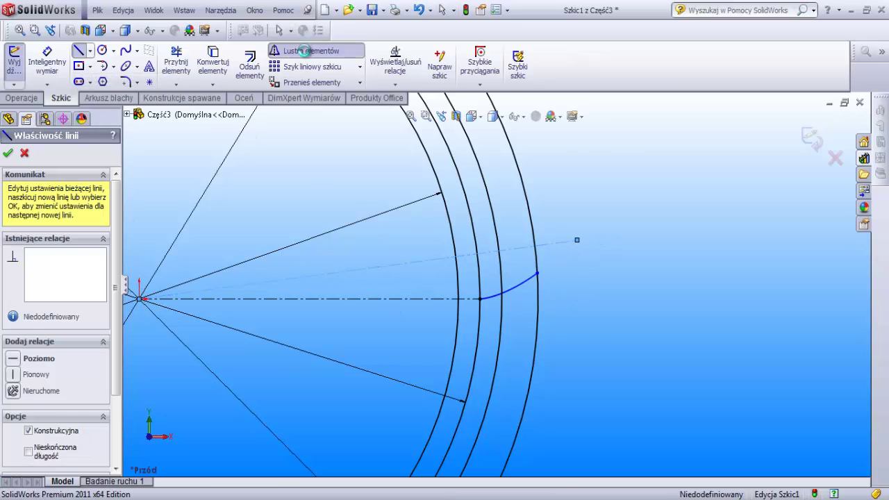
Mirror the involute curve about the centreline, then delete the centreline
{"action": "left_click", "coordinate": [305, 52]}
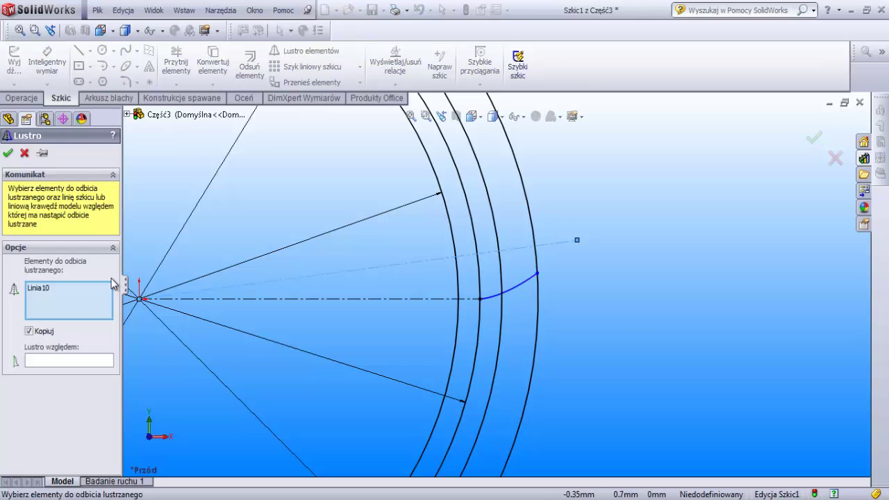
{"action": "left_click", "coordinate": [42, 293]}
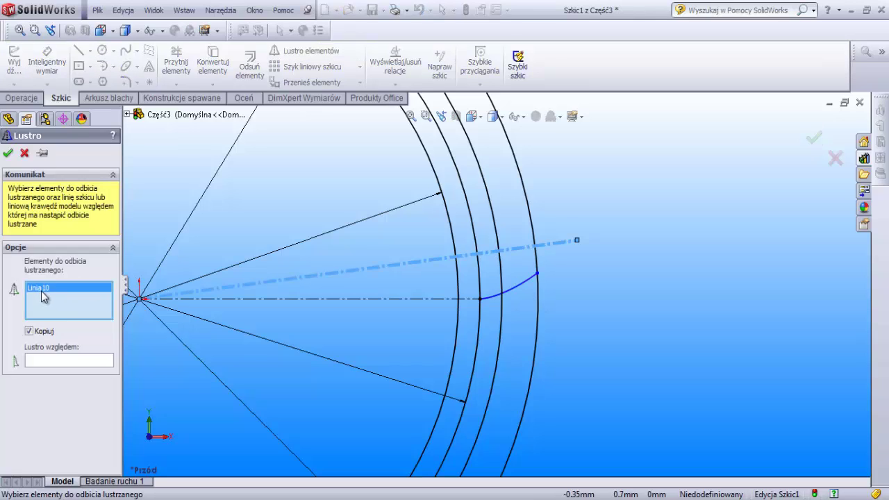
{"action": "key", "text": "Delete"}
{"action": "left_click", "coordinate": [495, 294]}
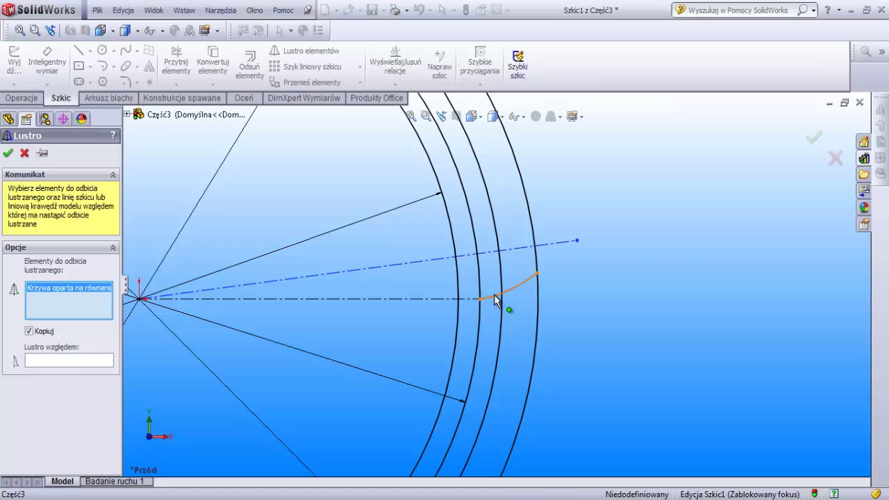
{"action": "left_click", "coordinate": [82, 361]}
{"action": "left_click", "coordinate": [527, 251]}
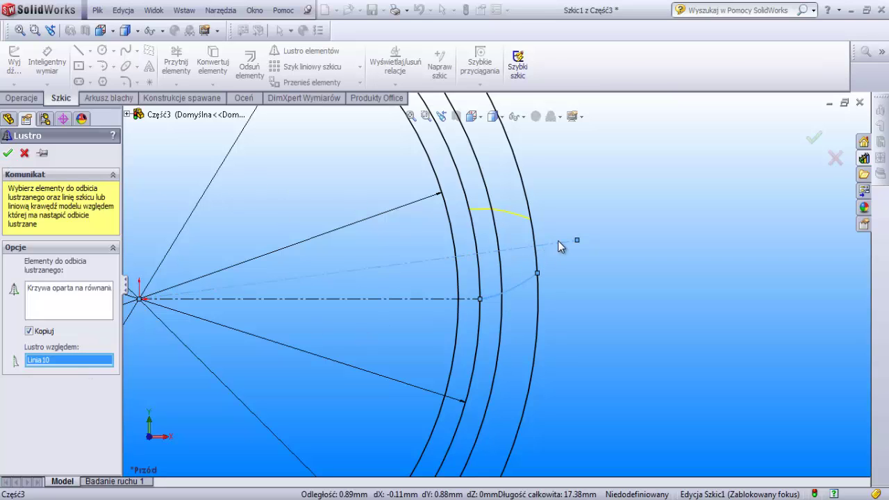
{"action": "key", "text": "Return"}
{"action": "left_click", "coordinate": [552, 247]}
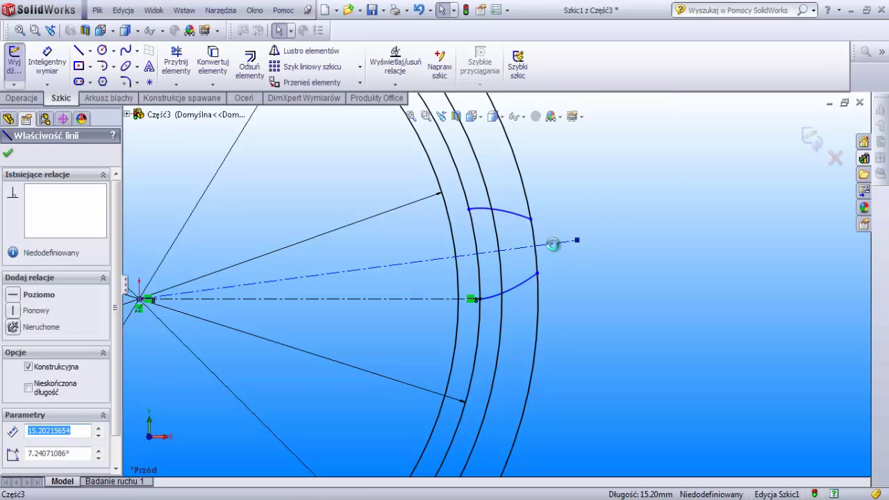
{"action": "key", "text": "Delete"}
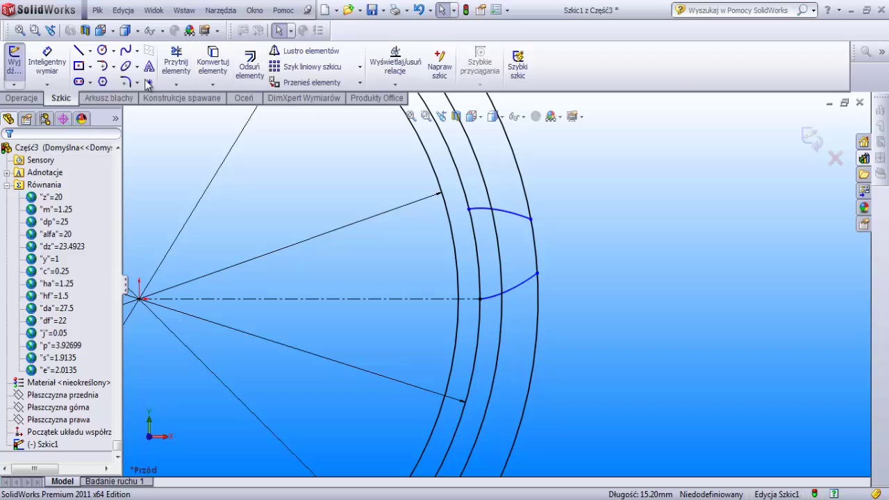
Mark where the upper and lower flank curves cross the pitch circle with sketch points
{"action": "left_click", "coordinate": [148, 82]}
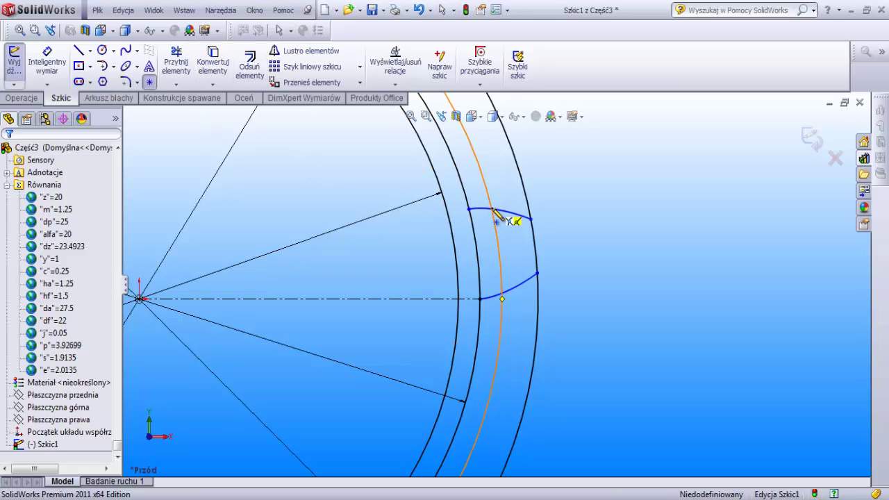
{"action": "left_click", "coordinate": [491, 210]}
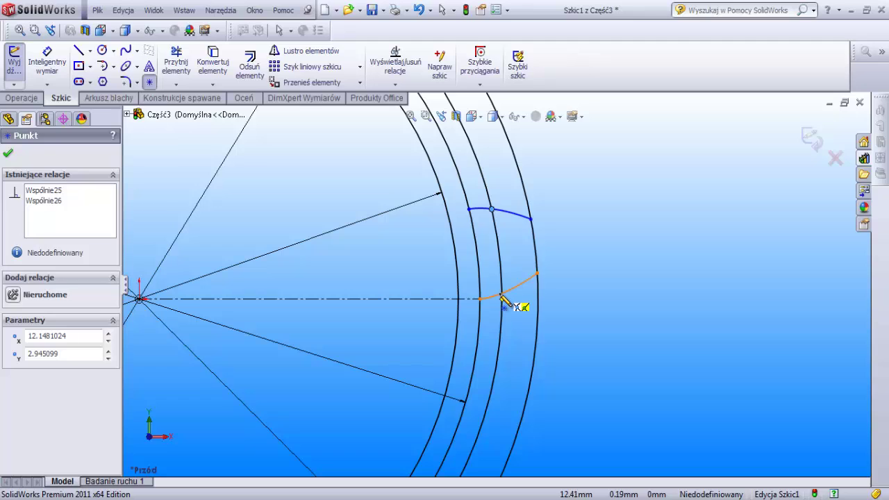
{"action": "left_click", "coordinate": [502, 294]}
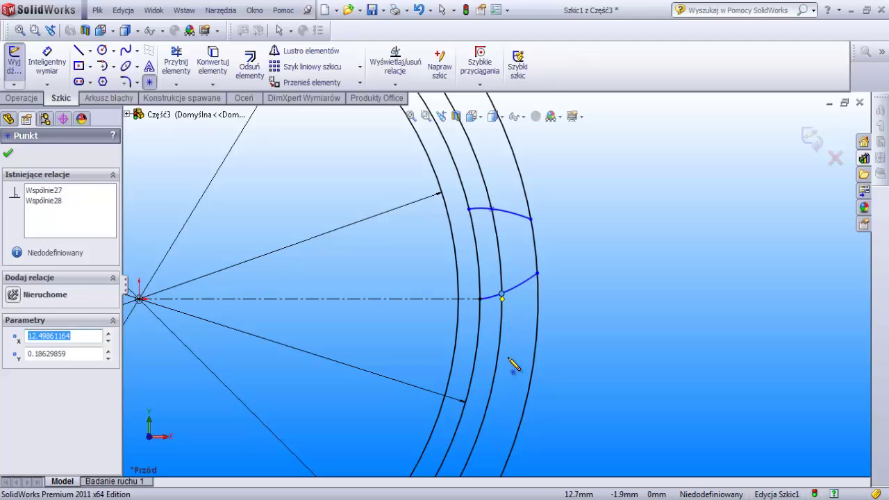
{"action": "key", "text": "Escape"}
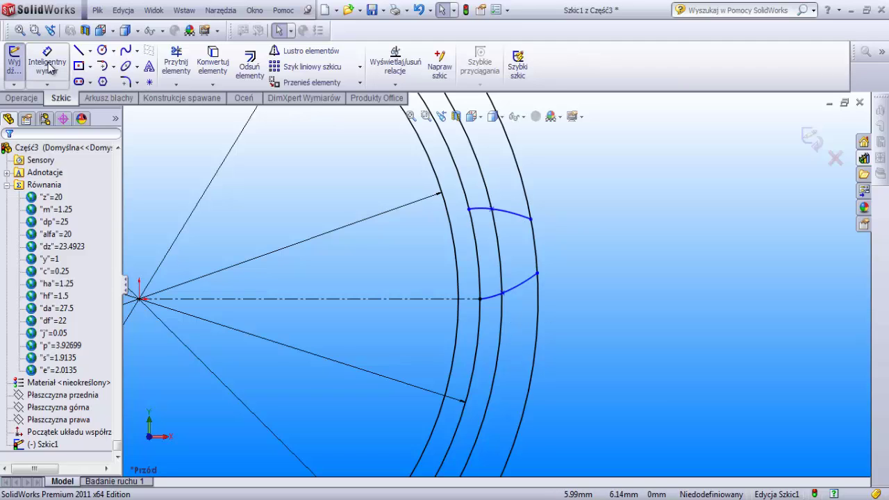
Add a vertical dimension between the two pitch-circle points and link it to variable s (1.913)
{"action": "left_click", "coordinate": [48, 66]}
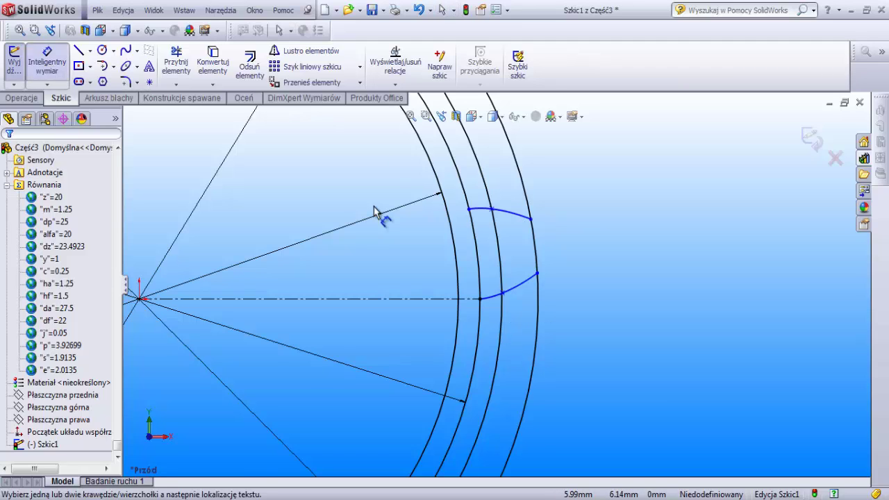
{"action": "left_click", "coordinate": [492, 210]}
{"action": "left_click", "coordinate": [502, 293]}
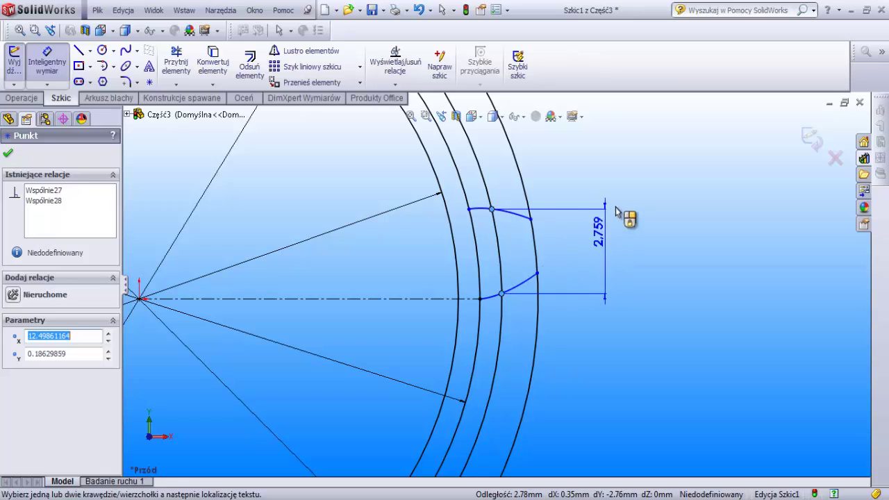
{"action": "left_click", "coordinate": [643, 176]}
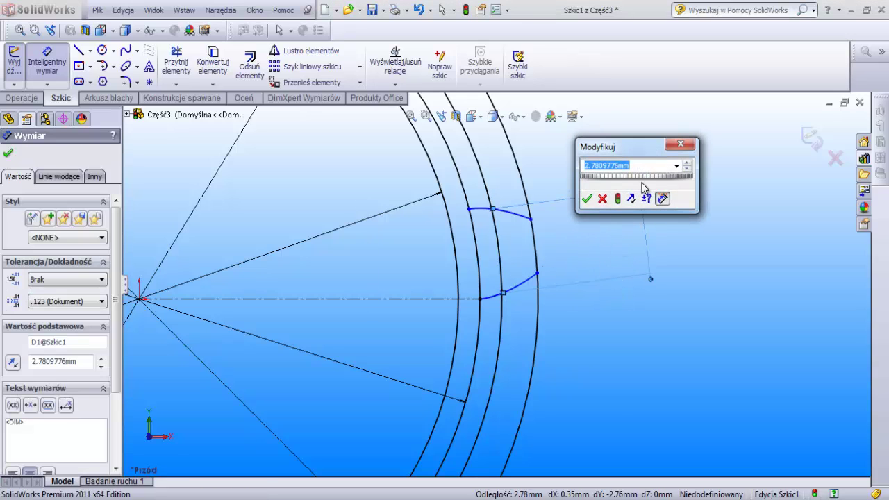
{"action": "left_click", "coordinate": [675, 166]}
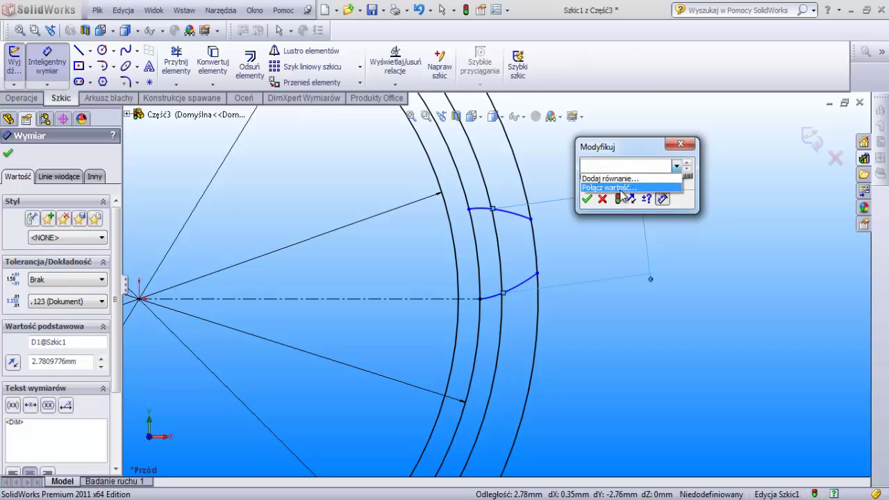
{"action": "left_click", "coordinate": [622, 191]}
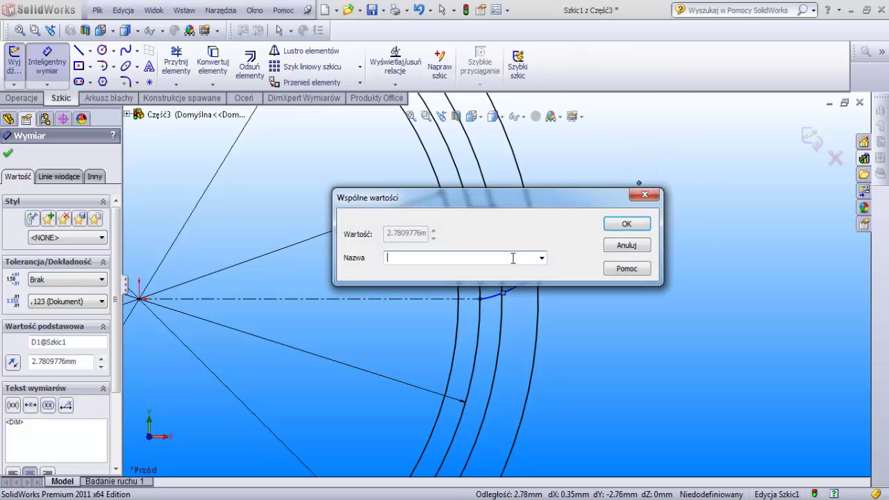
{"action": "left_click", "coordinate": [540, 258]}
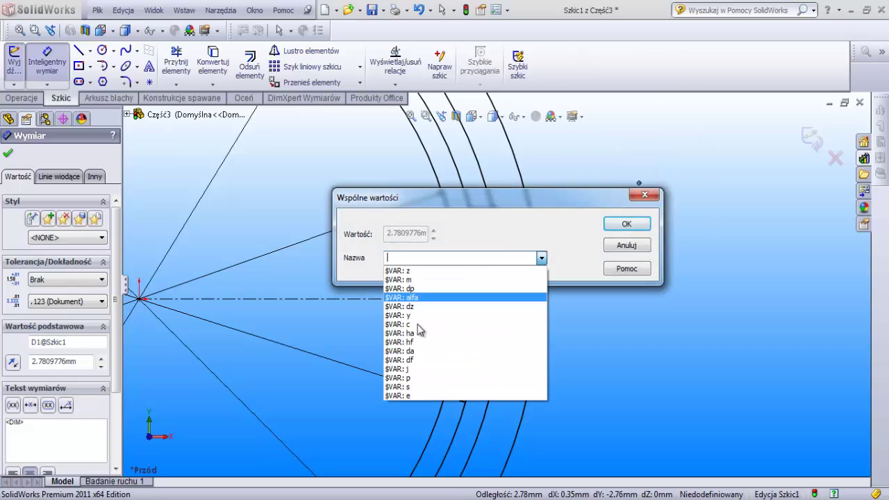
{"action": "left_click", "coordinate": [400, 388]}
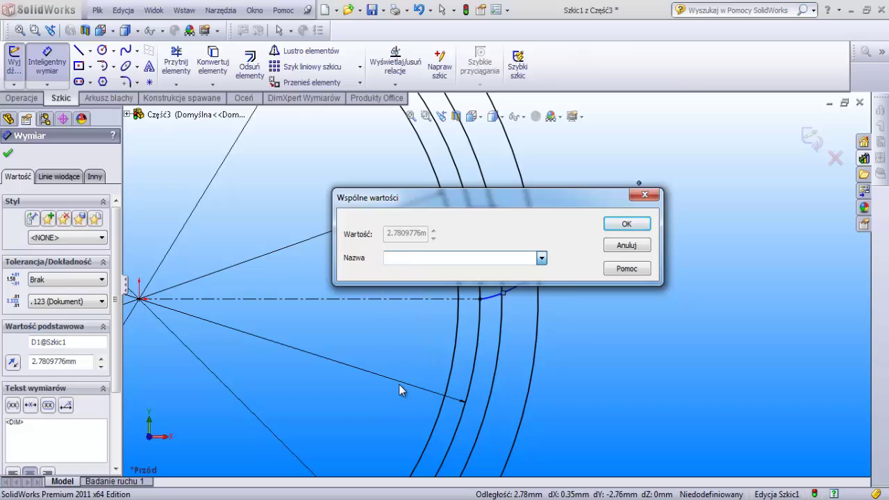
{"action": "left_click", "coordinate": [626, 225]}
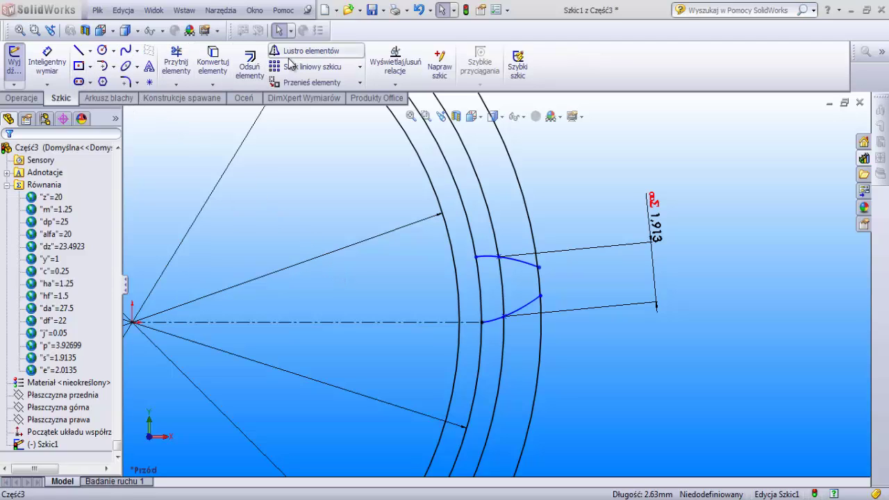
Draw two short horizontal lines from the lower and upper flank ends to the root circle
{"action": "left_click", "coordinate": [79, 50]}
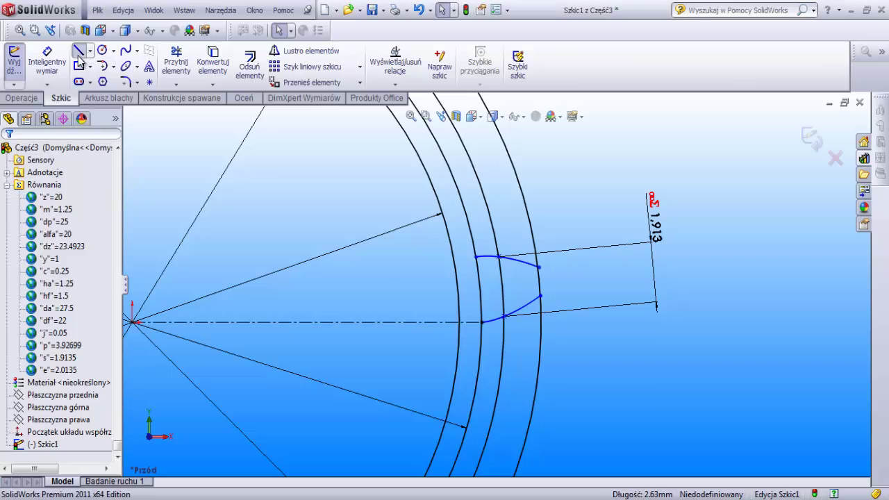
{"action": "scroll", "coordinate": [381, 286], "scroll_direction": "down", "scroll_amount": 2}
{"action": "left_click", "coordinate": [540, 342]}
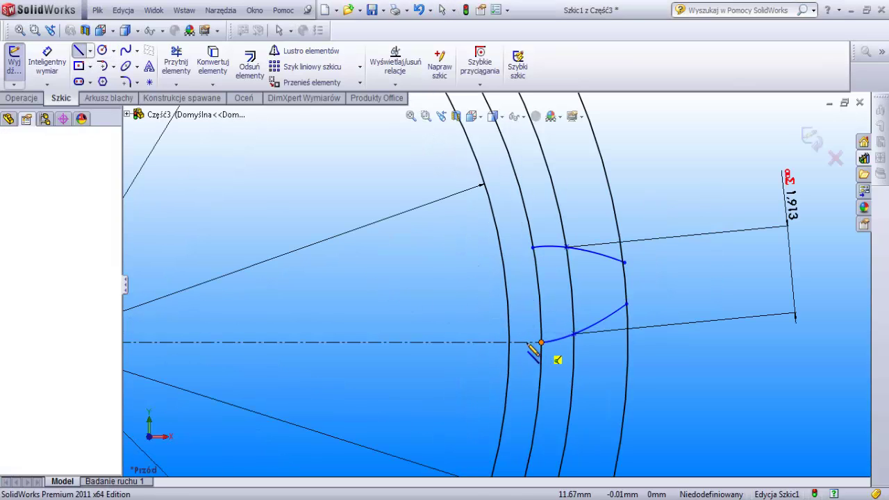
{"action": "left_click", "coordinate": [509, 342]}
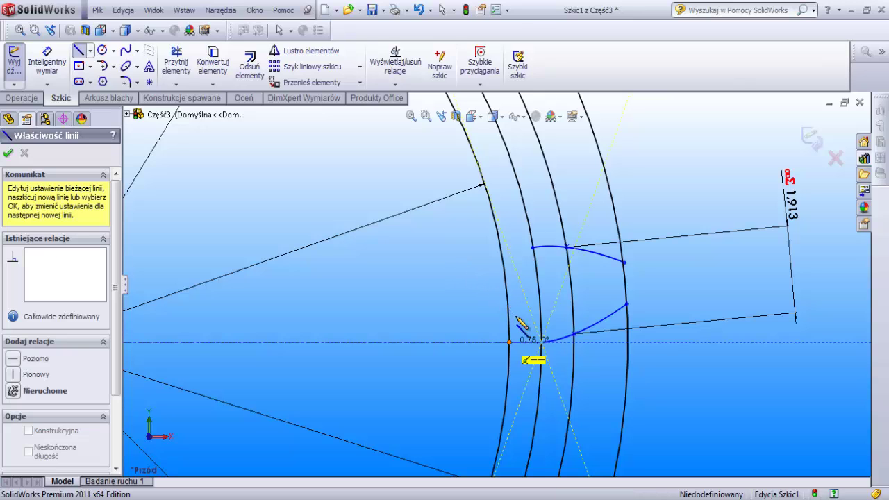
{"action": "key", "text": "Escape"}
{"action": "key", "text": "Escape"}
{"action": "right_click", "coordinate": [532, 290]}
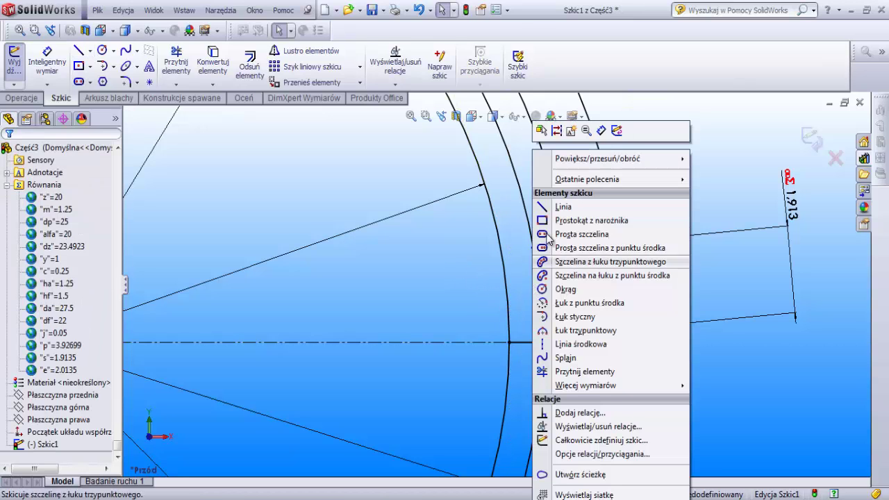
{"action": "left_click", "coordinate": [563, 207]}
{"action": "left_click", "coordinate": [533, 248]}
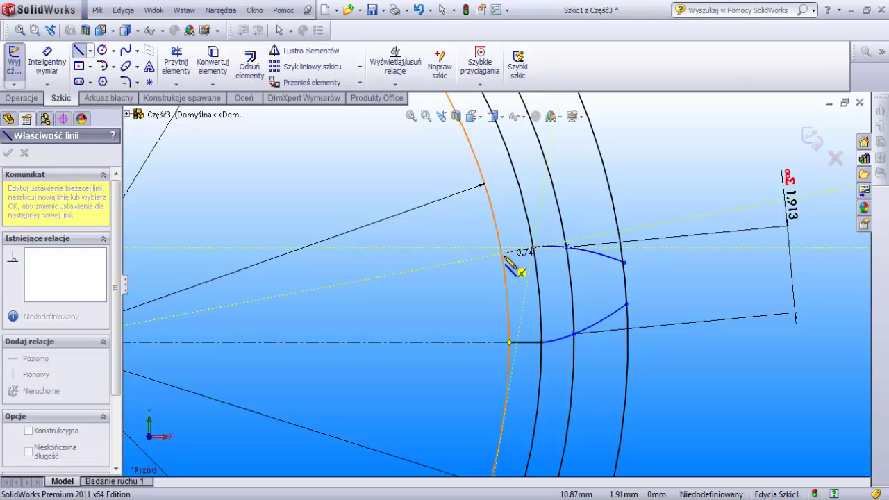
{"action": "left_click", "coordinate": [505, 256]}
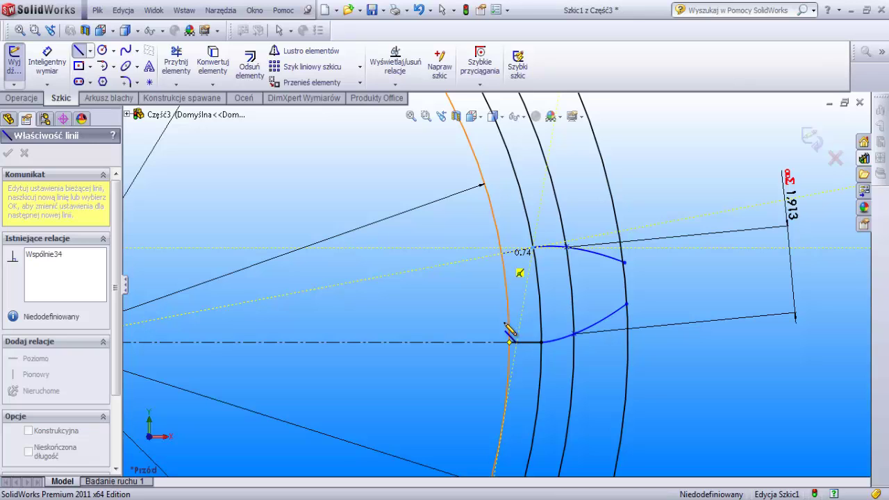
{"action": "key", "text": "Escape"}
{"action": "key", "text": "Escape"}
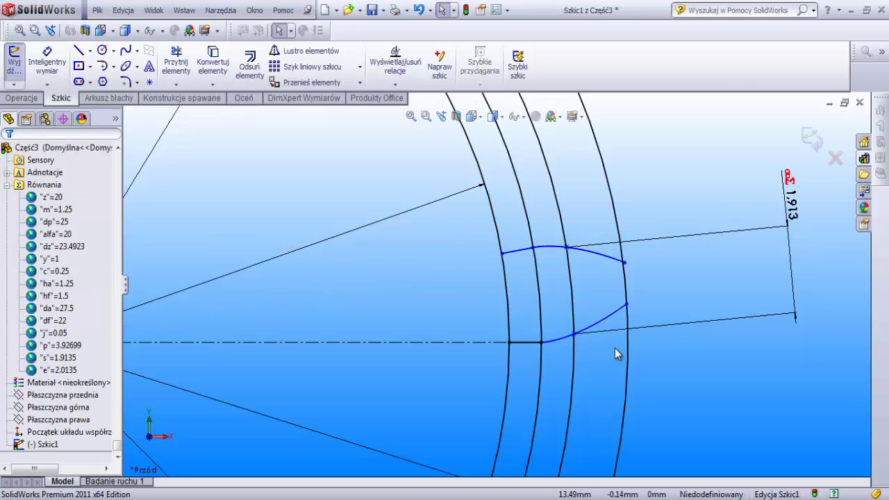
{"action": "left_click", "coordinate": [176, 63]}
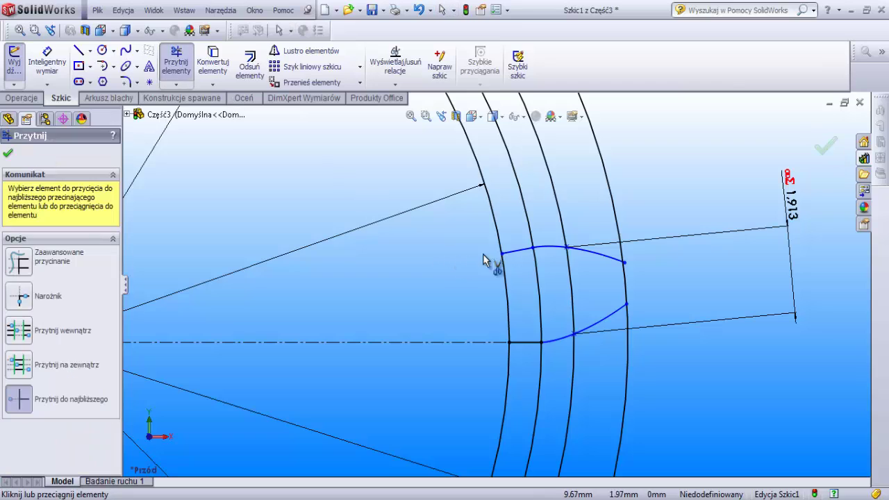
Trim the two circle arc pieces crossing inside the tooth outline
{"action": "left_click", "coordinate": [538, 285]}
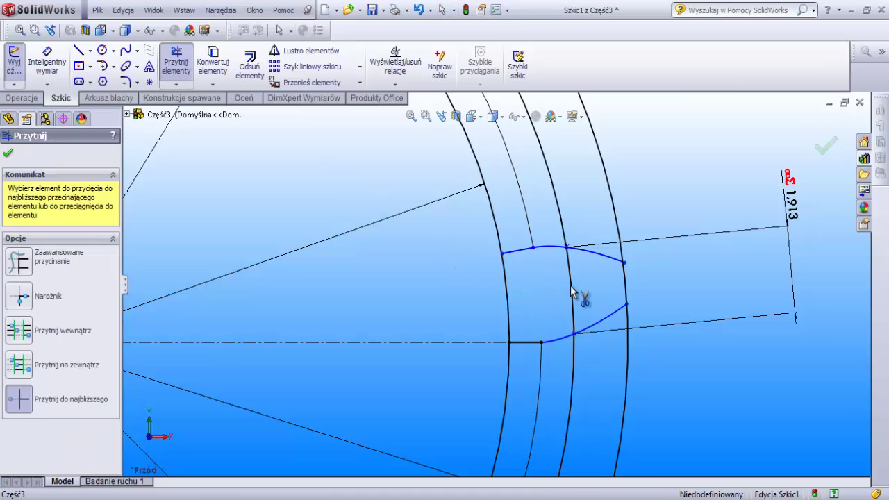
{"action": "left_click", "coordinate": [571, 291]}
{"action": "scroll", "coordinate": [611, 307], "scroll_direction": "up", "scroll_amount": 3}
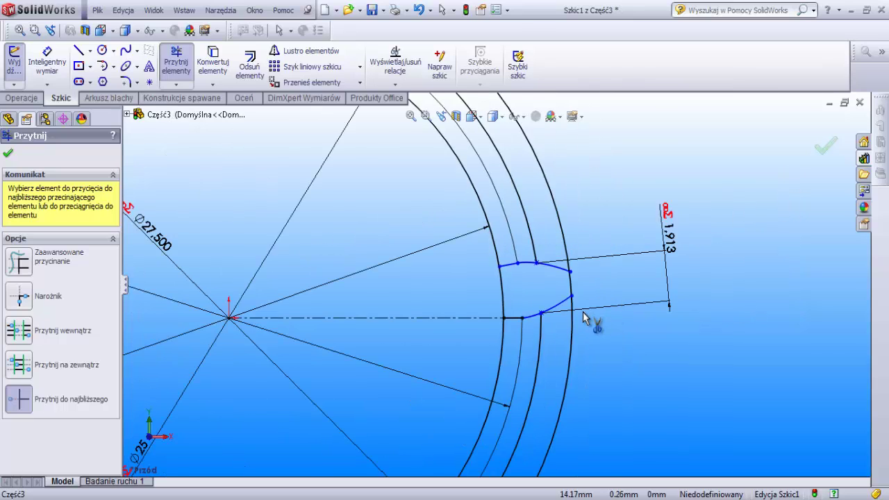
{"action": "scroll", "coordinate": [583, 318], "scroll_direction": "up", "scroll_amount": 1}
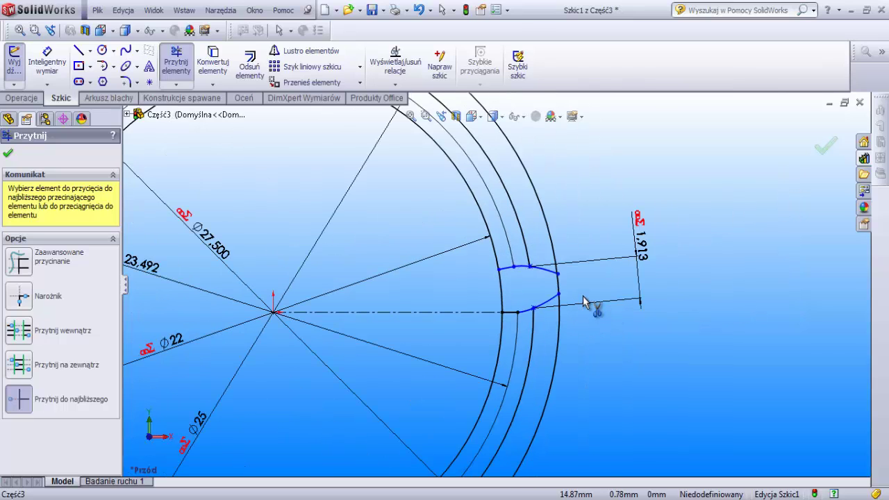
{"action": "middle_click_drag", "start_coordinate": [541, 310], "coordinate": [562, 300]}
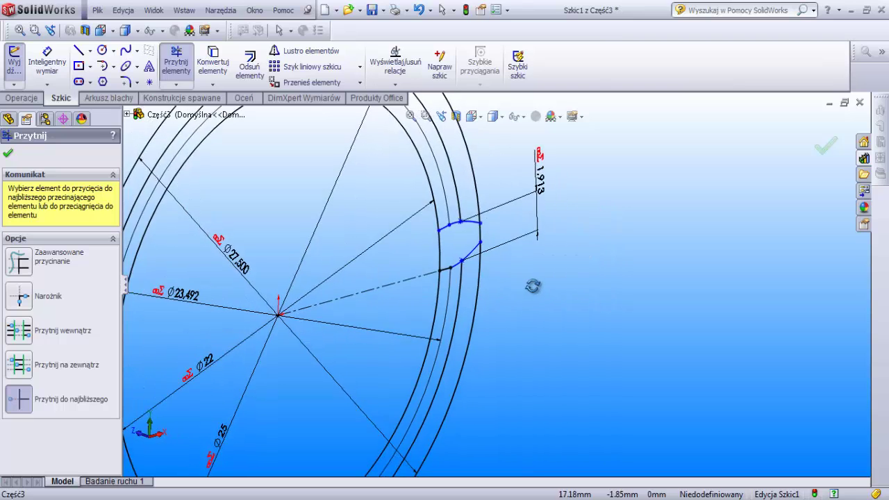
{"action": "scroll", "coordinate": [562, 299], "scroll_direction": "down", "scroll_amount": 1}
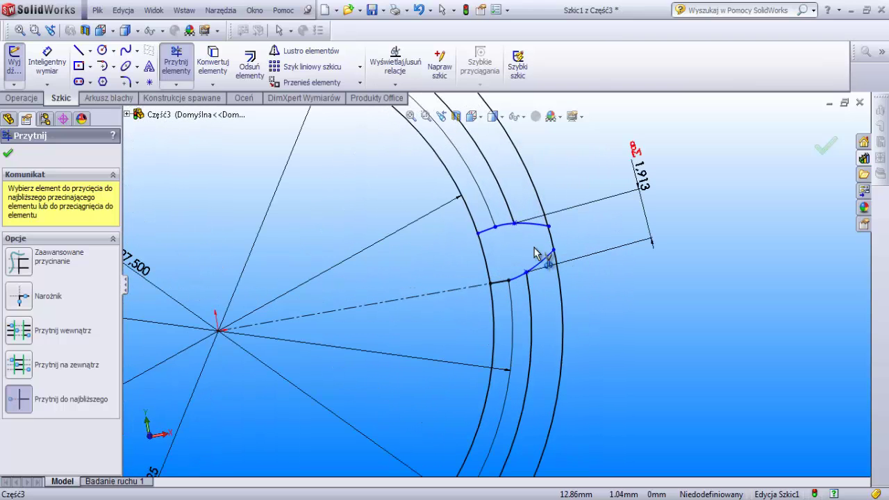
Boss-extrude the tooth region Szkic1-Obszar<1> to a depth of 10 mm
{"action": "left_click", "coordinate": [38, 99]}
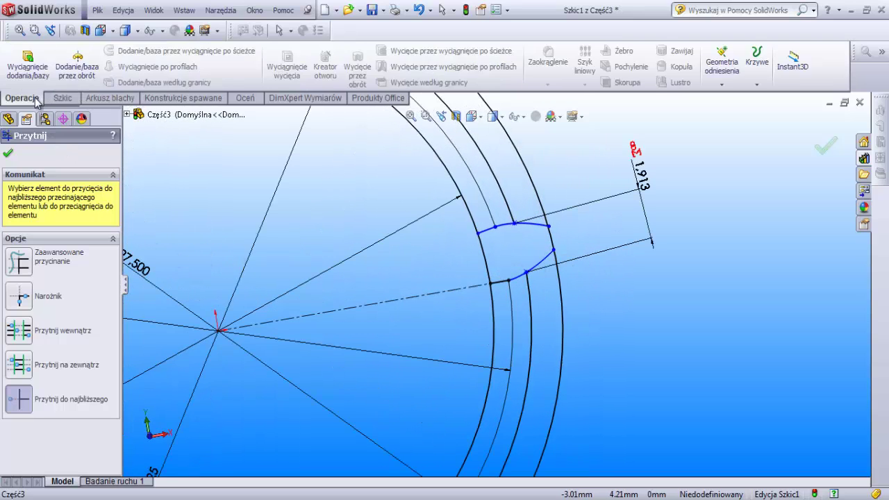
{"action": "left_click", "coordinate": [28, 66]}
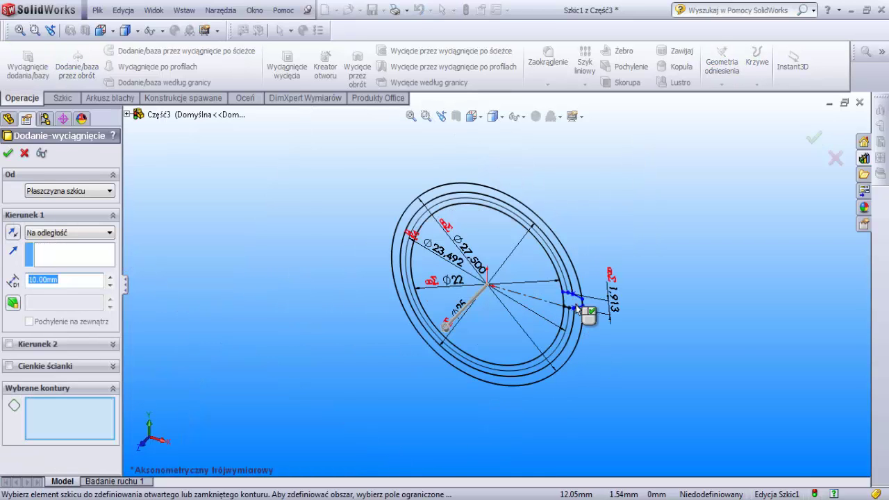
{"action": "scroll", "coordinate": [577, 308], "scroll_direction": "down", "scroll_amount": 1}
{"action": "scroll", "coordinate": [566, 302], "scroll_direction": "down", "scroll_amount": 1}
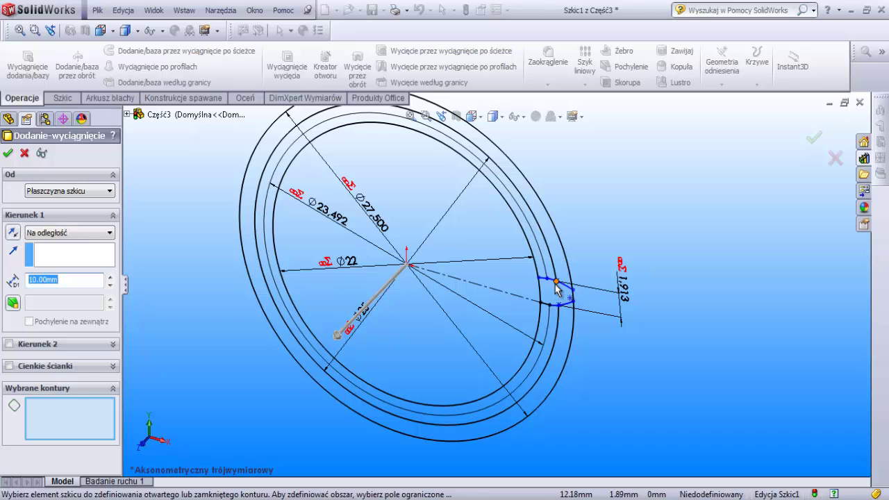
{"action": "left_click", "coordinate": [564, 296]}
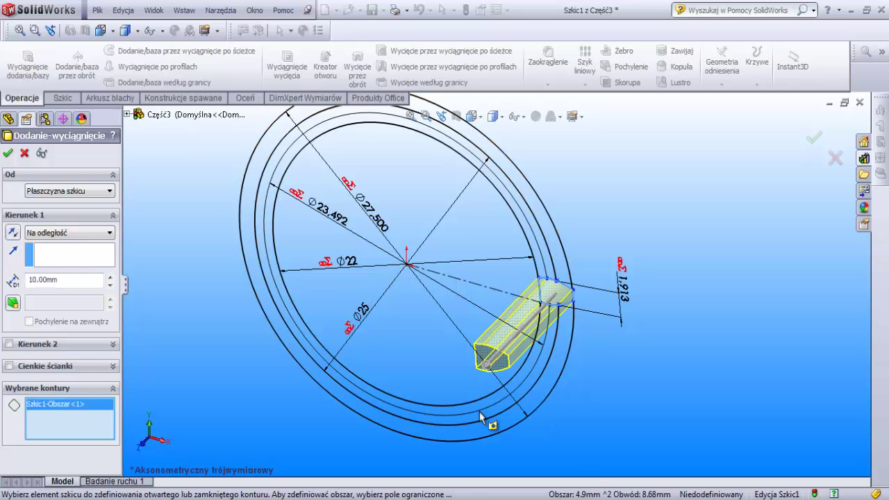
{"action": "middle_click_drag", "start_coordinate": [479, 417], "coordinate": [526, 262]}
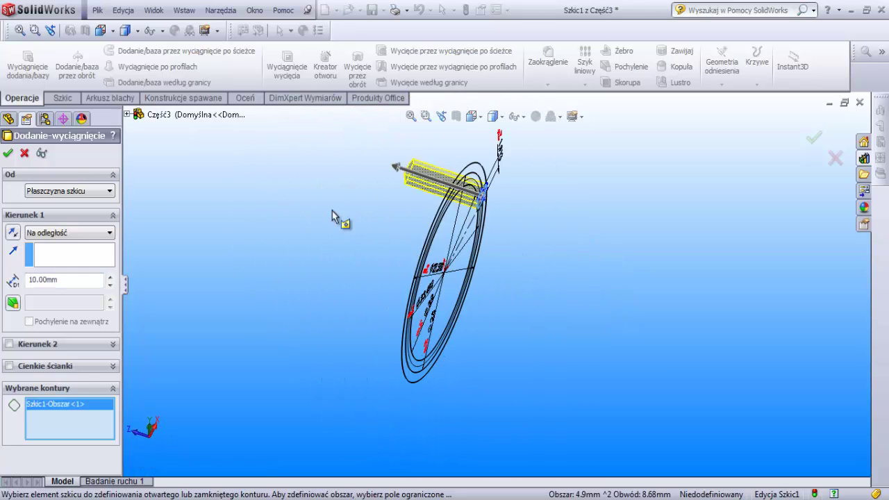
{"action": "left_click", "coordinate": [9, 153]}
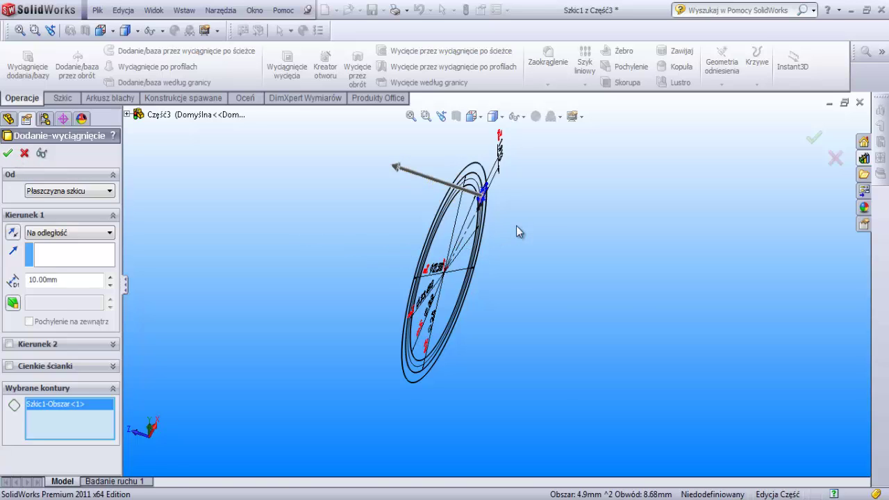
Start a new sketch on Płaszczyzna przednia and show Szkic1 for reference
{"action": "middle_click_drag", "start_coordinate": [447, 234], "coordinate": [388, 192]}
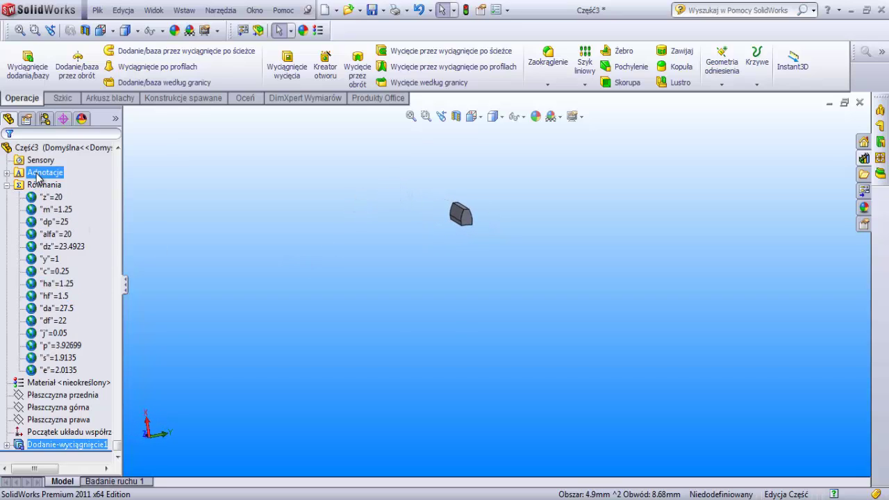
{"action": "left_click", "coordinate": [7, 186]}
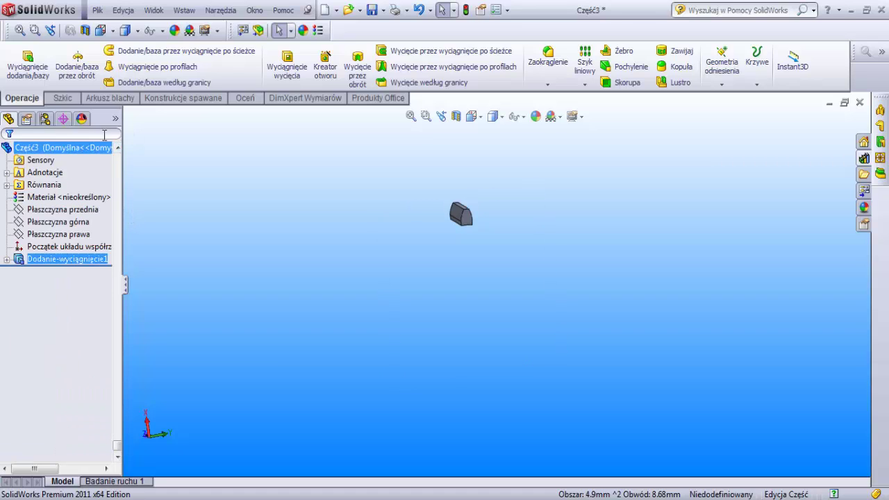
{"action": "left_click", "coordinate": [61, 98]}
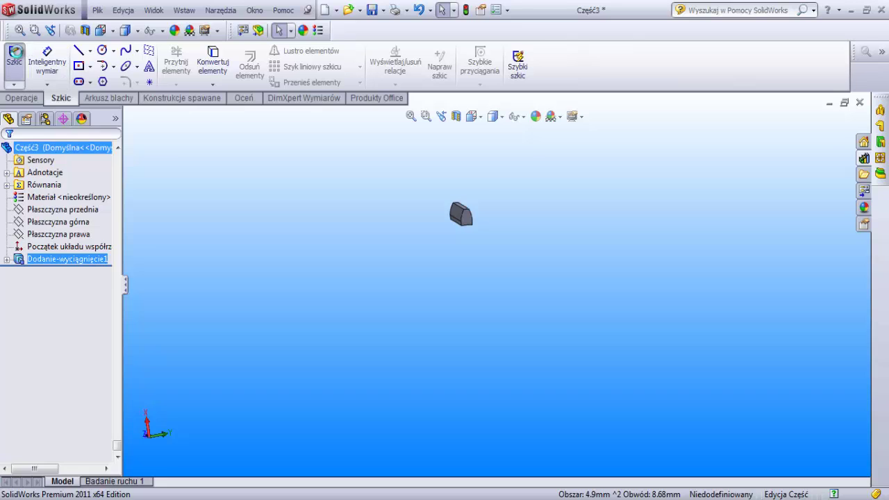
{"action": "left_click", "coordinate": [14, 59]}
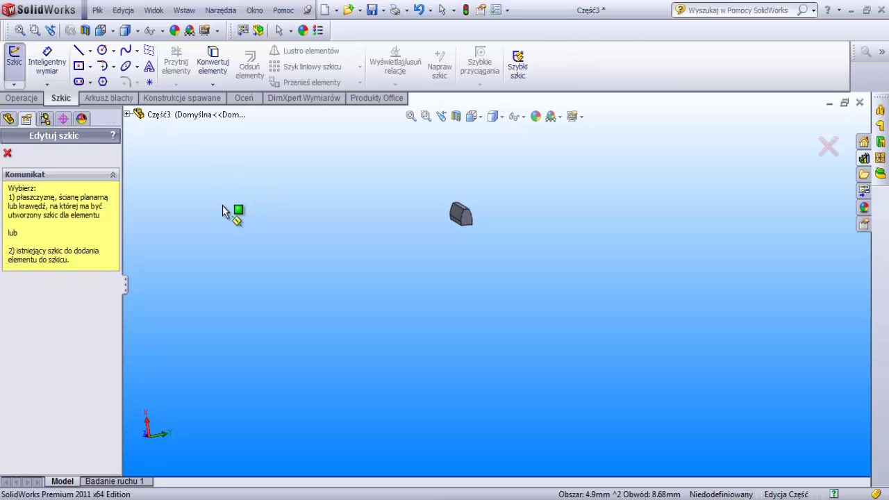
{"action": "left_click", "coordinate": [127, 115]}
{"action": "left_click", "coordinate": [195, 177]}
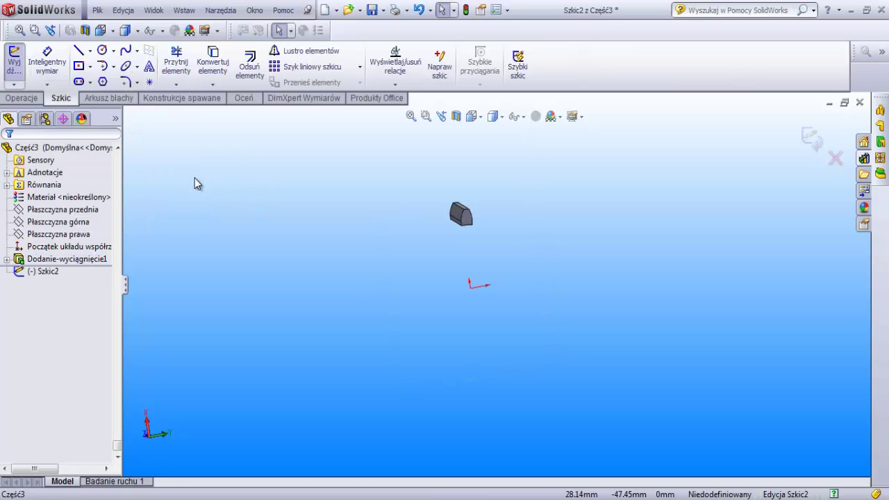
{"action": "left_click", "coordinate": [7, 259]}
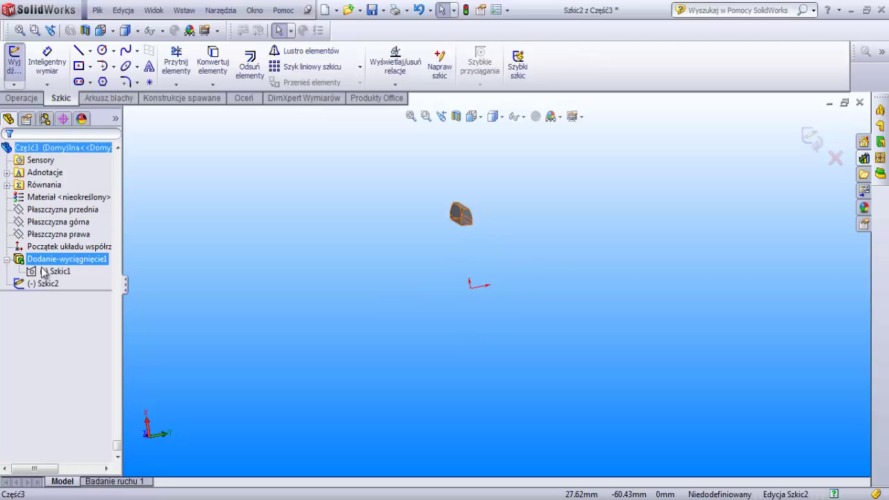
{"action": "left_click", "coordinate": [50, 271]}
{"action": "left_click", "coordinate": [64, 252]}
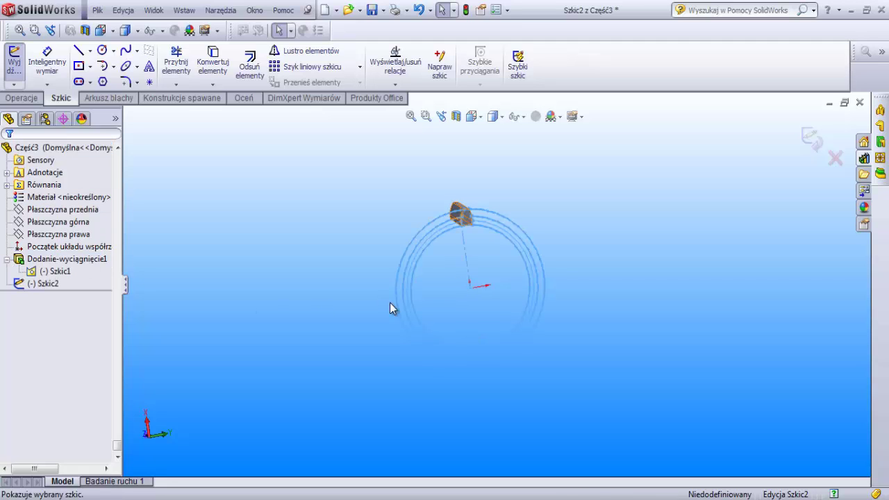
{"action": "scroll", "coordinate": [494, 298], "scroll_direction": "down", "scroll_amount": 3}
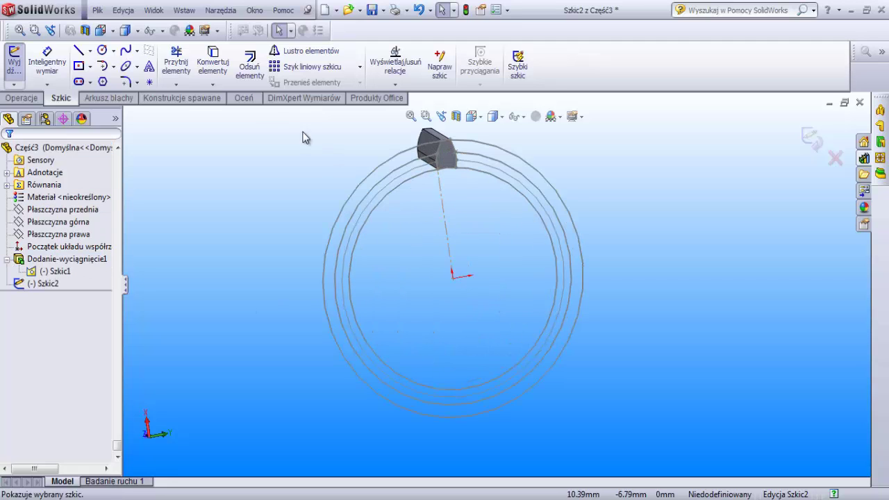
Draw a radius-11 circle centred at the origin
{"action": "left_click", "coordinate": [102, 50]}
{"action": "left_click", "coordinate": [452, 276]}
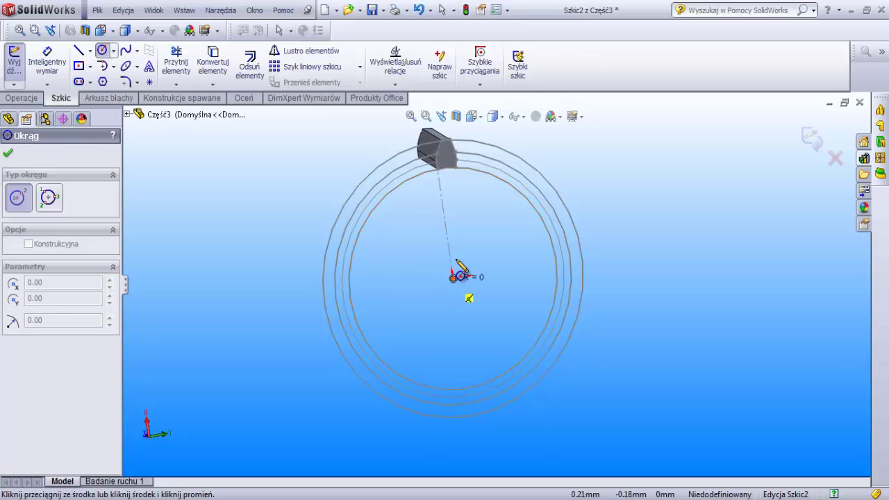
{"action": "left_click", "coordinate": [446, 173]}
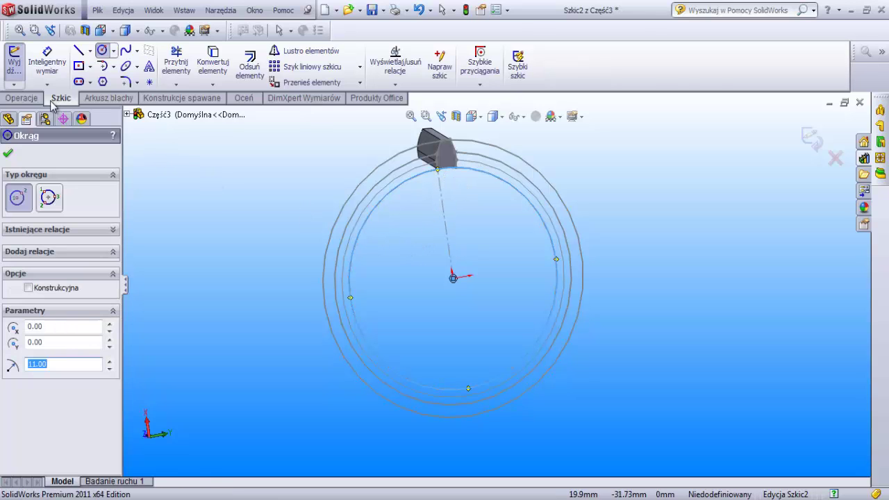
{"action": "left_click", "coordinate": [21, 98]}
{"action": "left_click", "coordinate": [32, 70]}
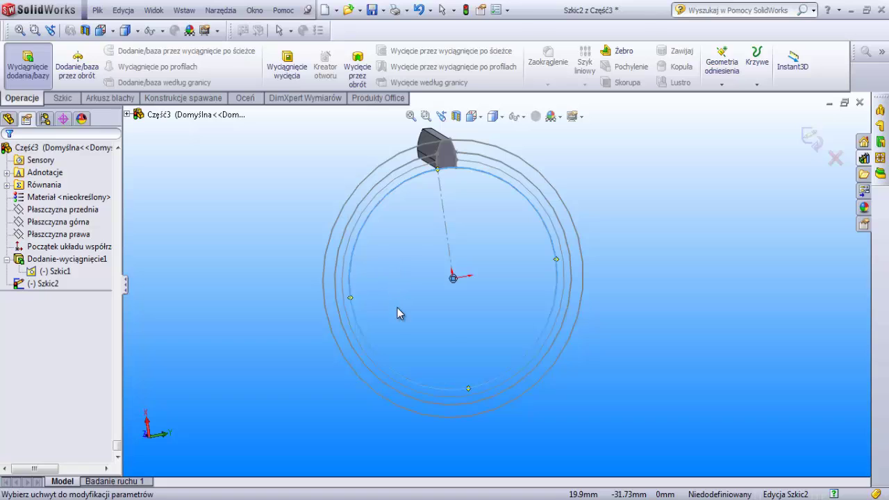
Confirm the 10 mm extrusion of the radius-11 circle into the gear disc
{"action": "middle_click_drag", "start_coordinate": [460, 310], "coordinate": [259, 287]}
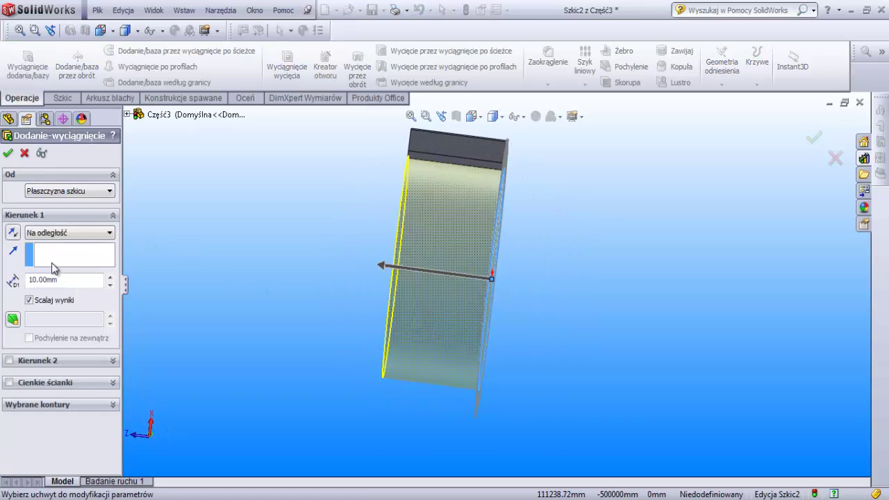
{"action": "left_click", "coordinate": [9, 153]}
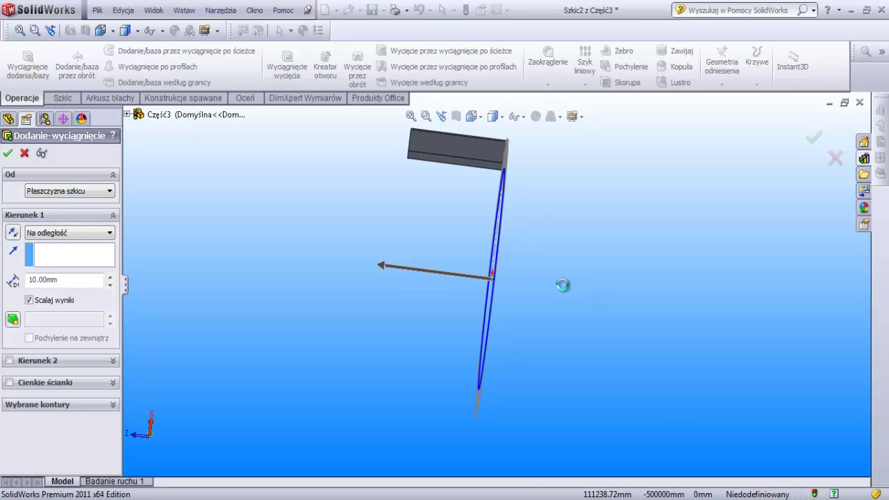
{"action": "middle_click_drag", "start_coordinate": [566, 290], "coordinate": [313, 250]}
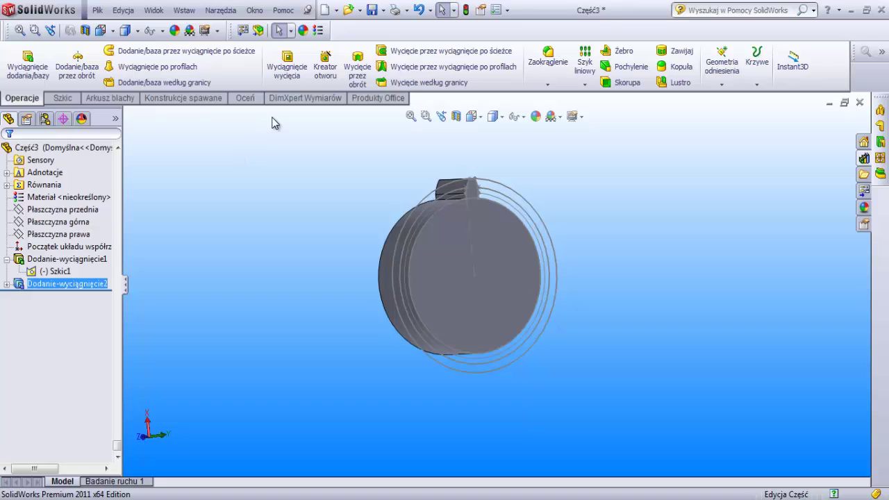
Hide the original sketch Szkic1 from the model
{"action": "left_click", "coordinate": [62, 275]}
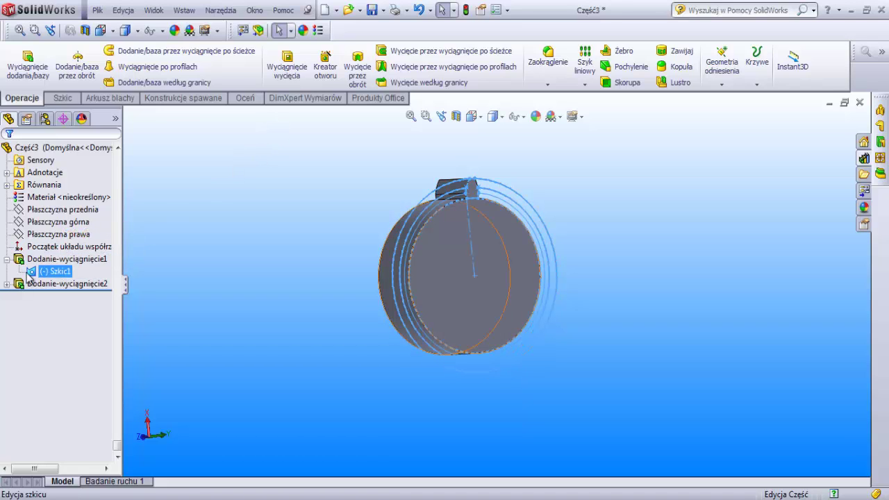
{"action": "right_click", "coordinate": [46, 274]}
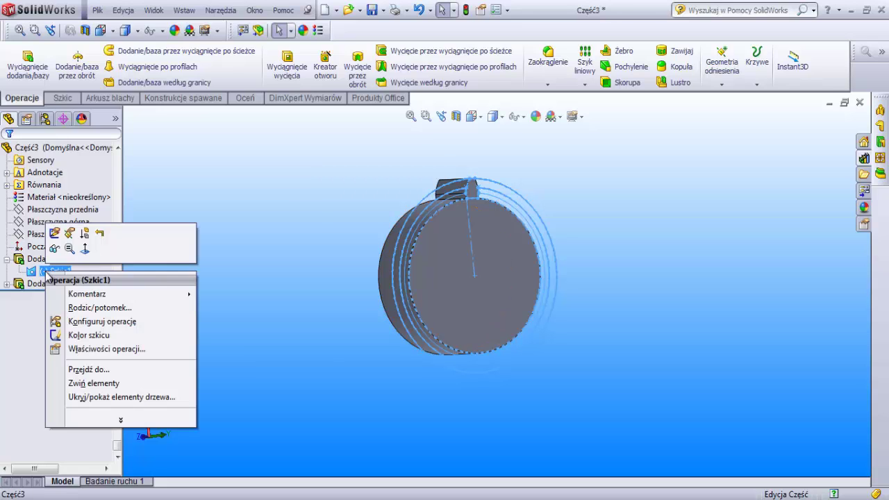
{"action": "left_click", "coordinate": [54, 248]}
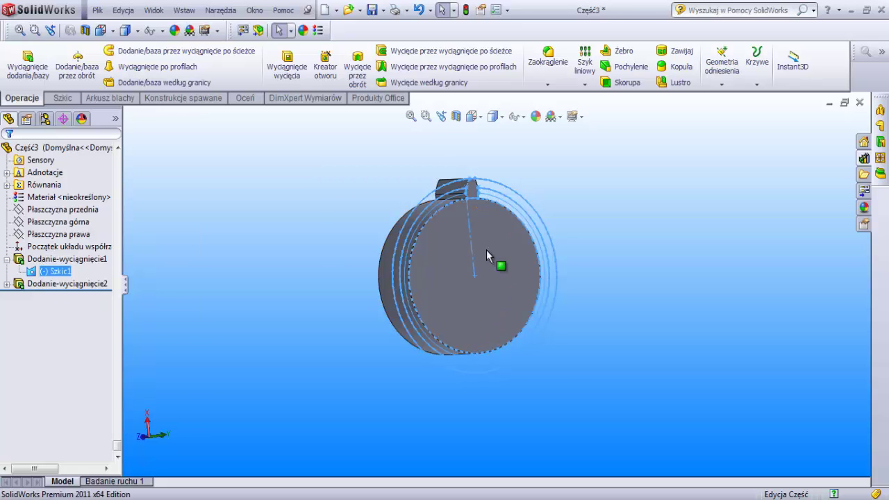
{"action": "middle_click_drag", "start_coordinate": [601, 252], "coordinate": [585, 252]}
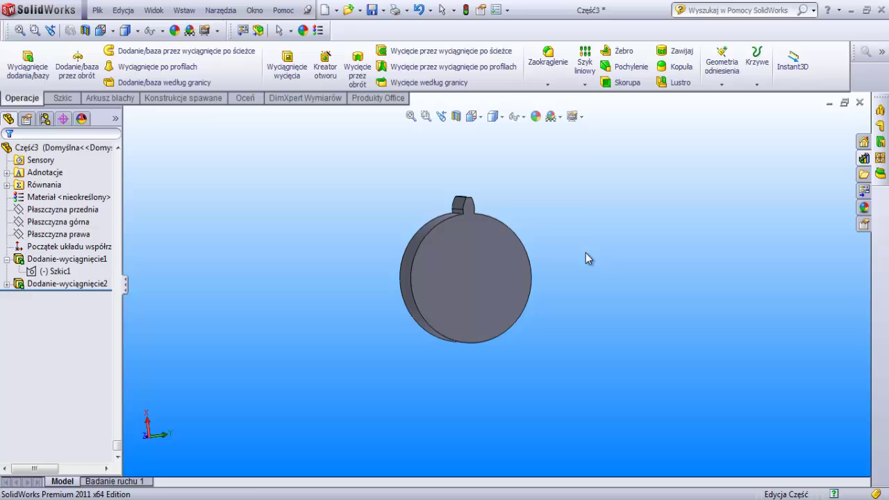
Circular-pattern Dodanie-wyciągnięcie1 20 times over 360° around the disc's circular edge
{"action": "left_click", "coordinate": [584, 84]}
{"action": "left_click", "coordinate": [614, 109]}
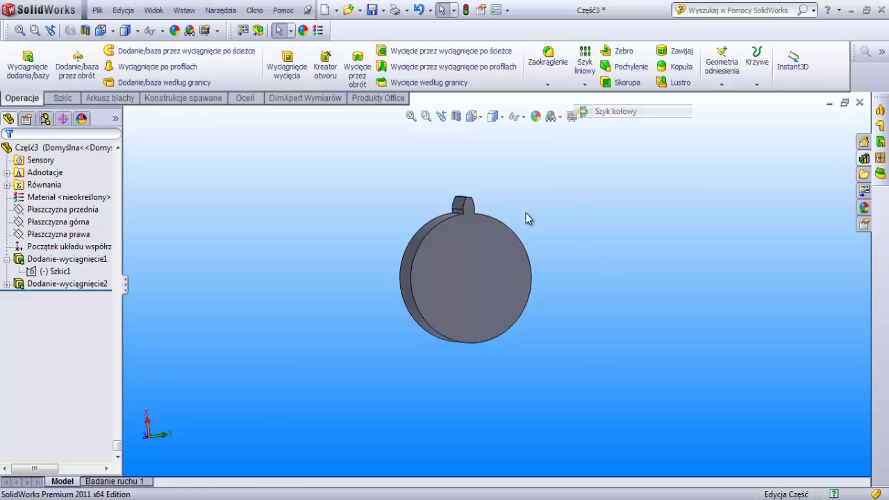
{"action": "scroll", "coordinate": [452, 252], "scroll_direction": "down", "scroll_amount": 3}
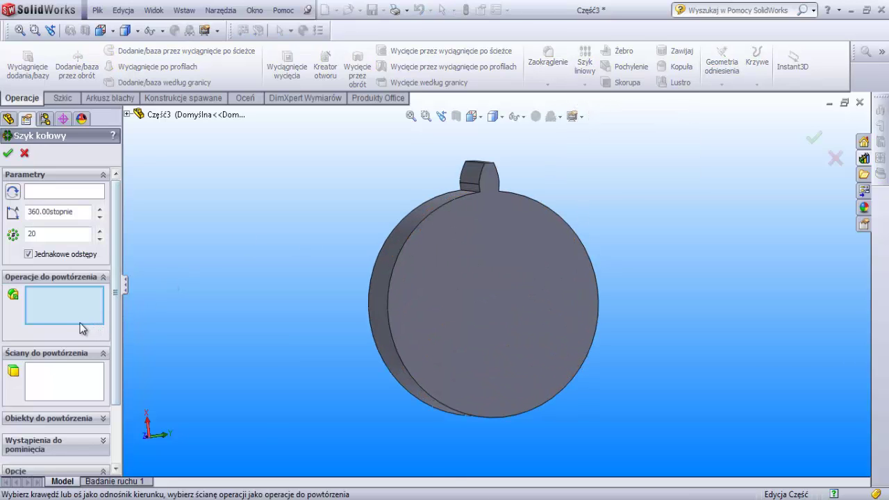
{"action": "left_click", "coordinate": [59, 197]}
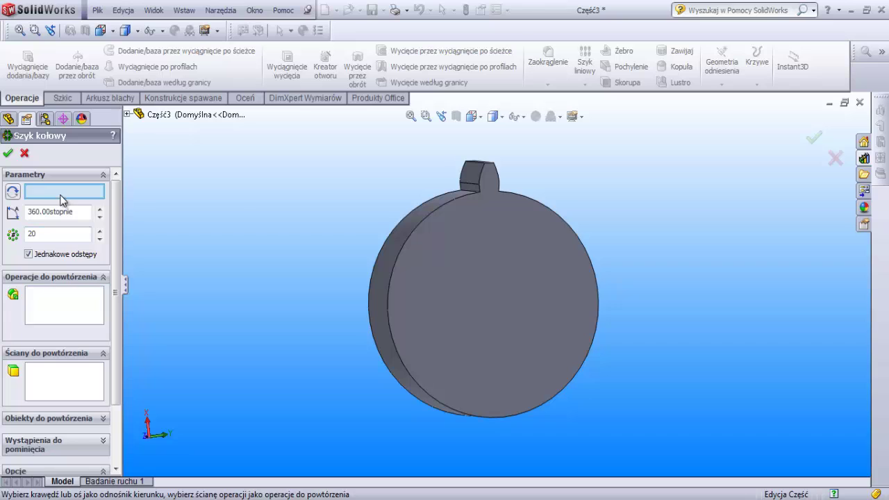
{"action": "left_click", "coordinate": [414, 237]}
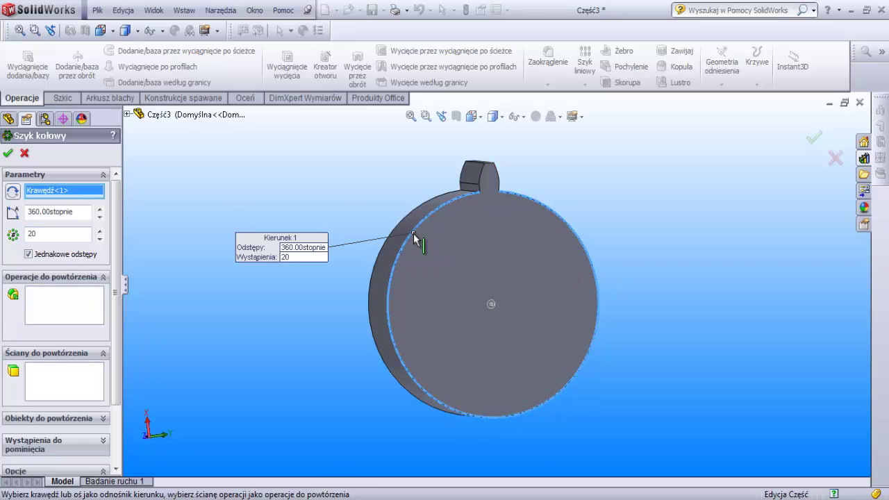
{"action": "left_click", "coordinate": [127, 113]}
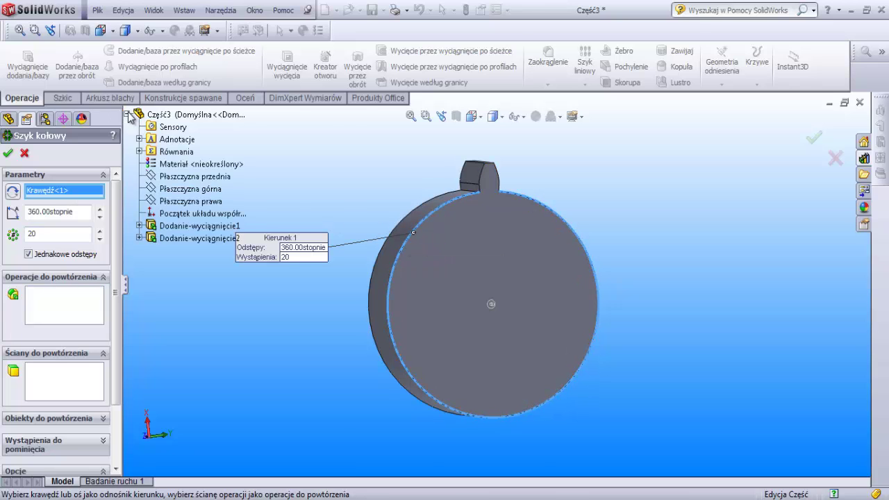
{"action": "left_click", "coordinate": [175, 226]}
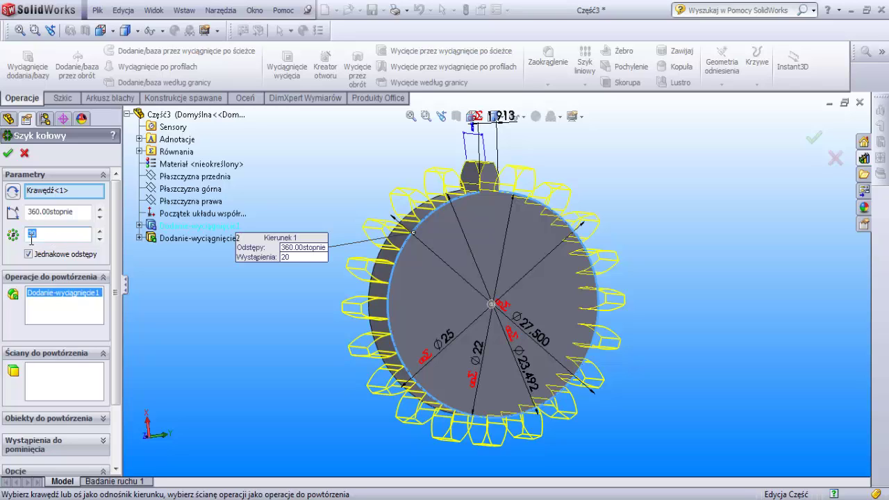
{"action": "left_click", "coordinate": [8, 154]}
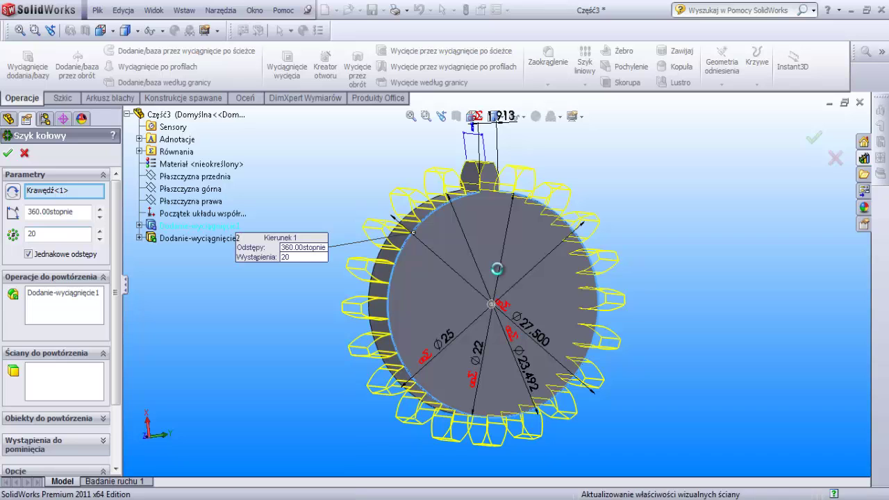
{"action": "middle_click_drag", "start_coordinate": [499, 274], "coordinate": [482, 271]}
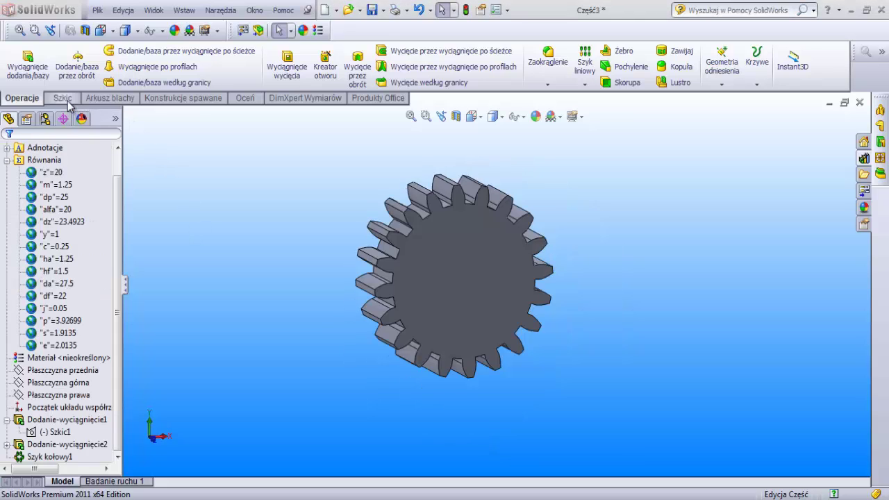
Start a sketch on the gear's front face and view it Normal To
{"action": "left_click", "coordinate": [63, 98]}
{"action": "left_click", "coordinate": [14, 61]}
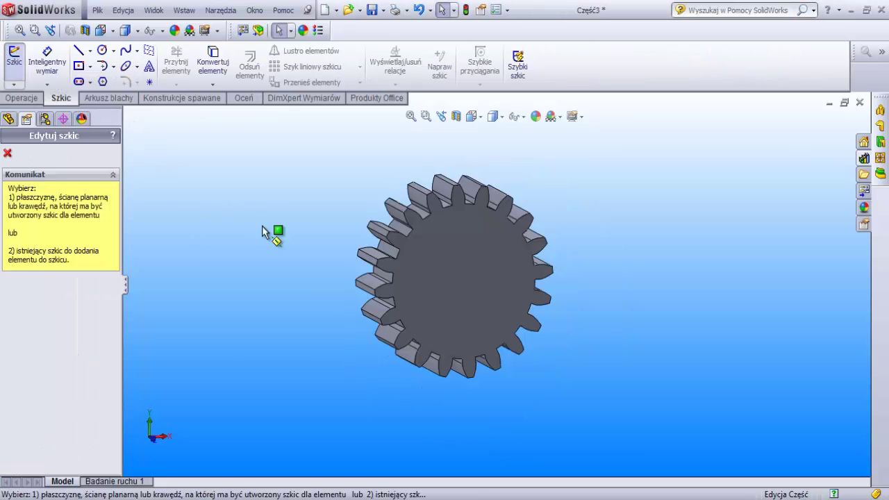
{"action": "left_click", "coordinate": [442, 278]}
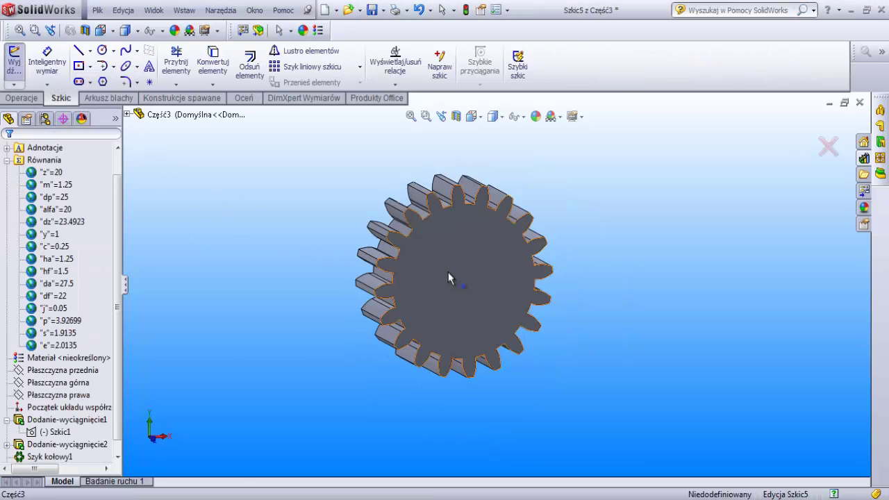
{"action": "left_click", "coordinate": [474, 118]}
{"action": "left_click", "coordinate": [535, 174]}
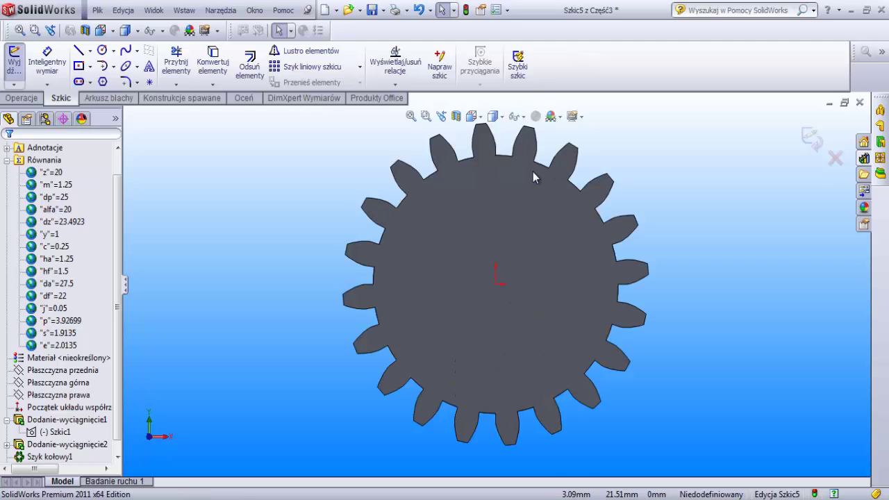
Draw a bore circle at the origin and a small centre rectangle keyway on its top
{"action": "left_click", "coordinate": [102, 52]}
{"action": "left_click", "coordinate": [495, 285]}
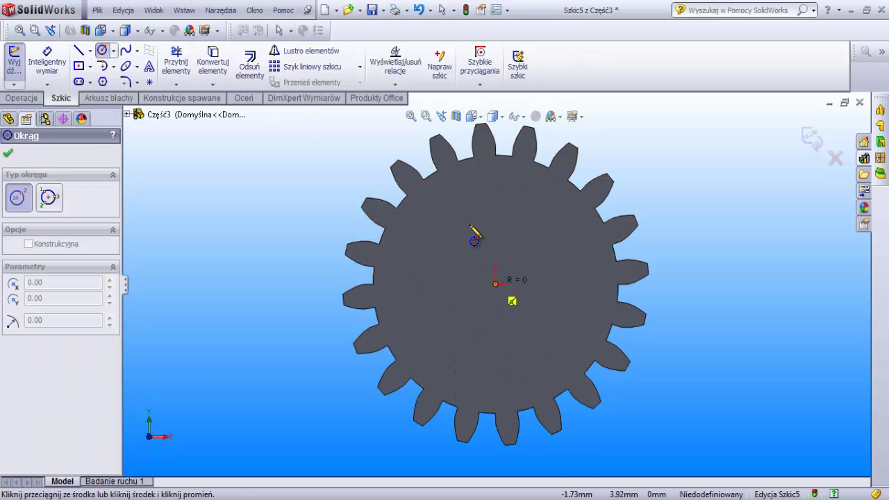
{"action": "left_click", "coordinate": [468, 242]}
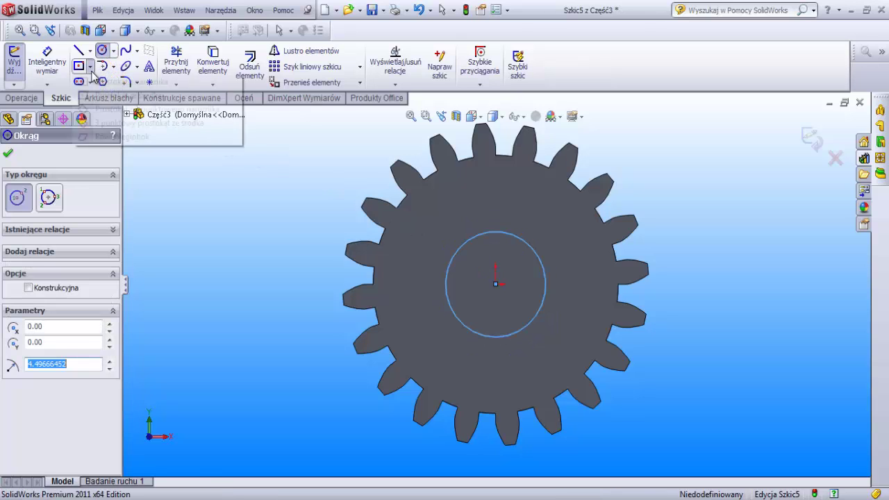
{"action": "left_click", "coordinate": [90, 67]}
{"action": "left_click", "coordinate": [116, 96]}
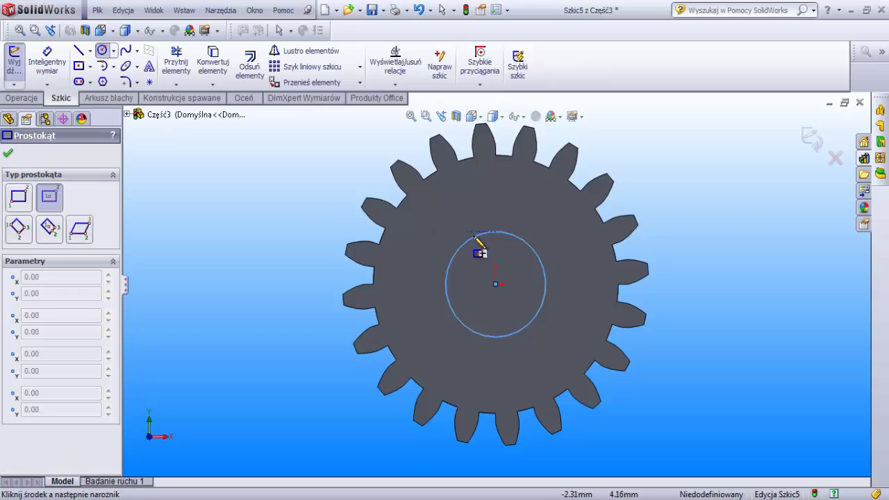
{"action": "left_click", "coordinate": [496, 228]}
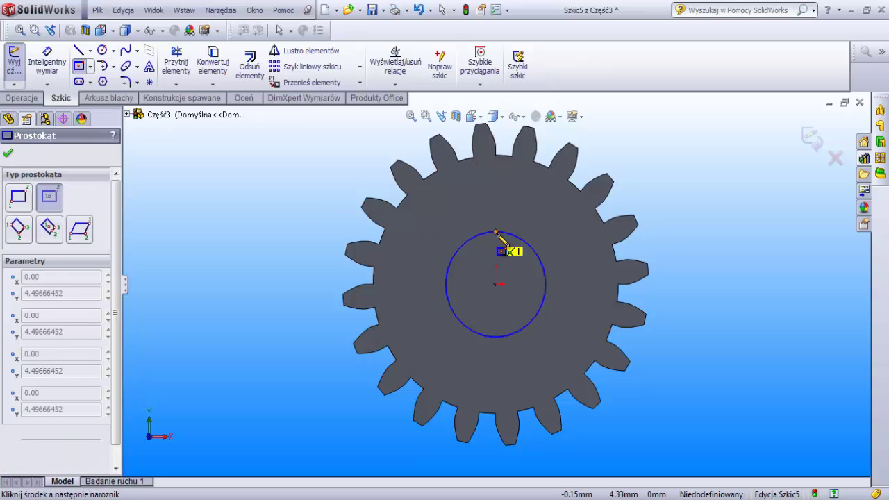
{"action": "left_click", "coordinate": [508, 240]}
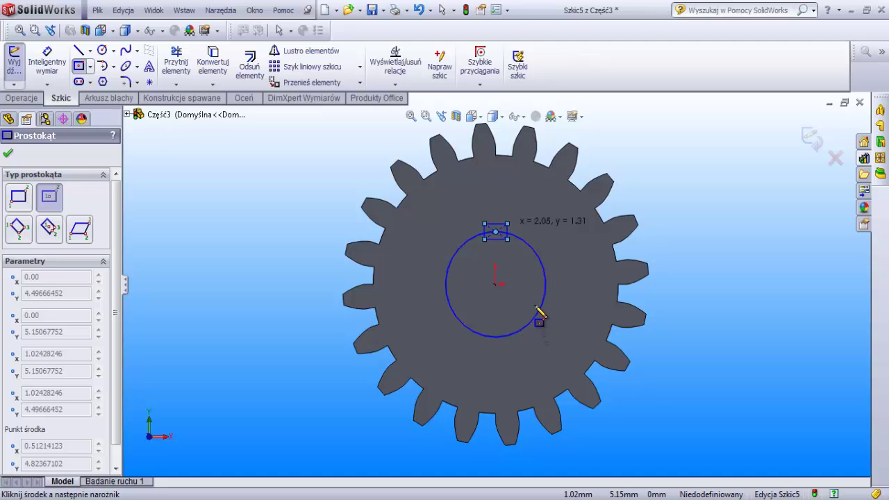
{"action": "left_click", "coordinate": [47, 63]}
{"action": "scroll", "coordinate": [466, 269], "scroll_direction": "up", "scroll_amount": 3}
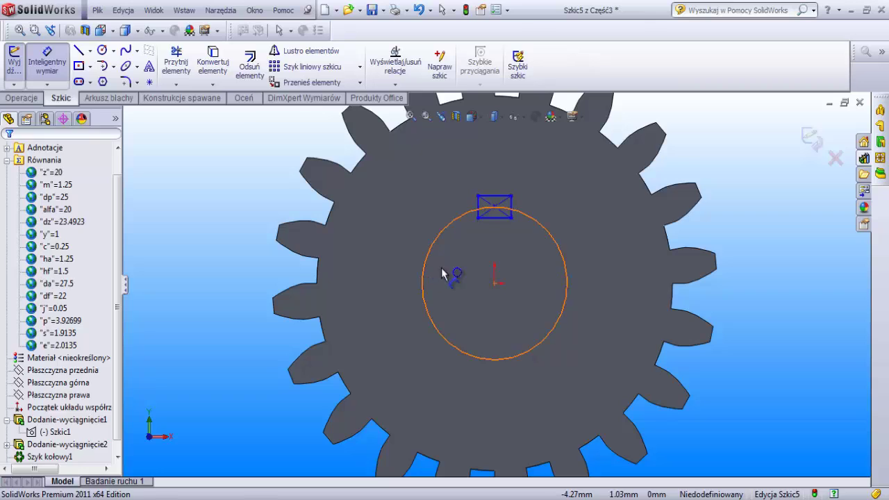
Dimension the bore circle to a diameter of 8
{"action": "left_click", "coordinate": [452, 275]}
{"action": "key", "text": "Escape"}
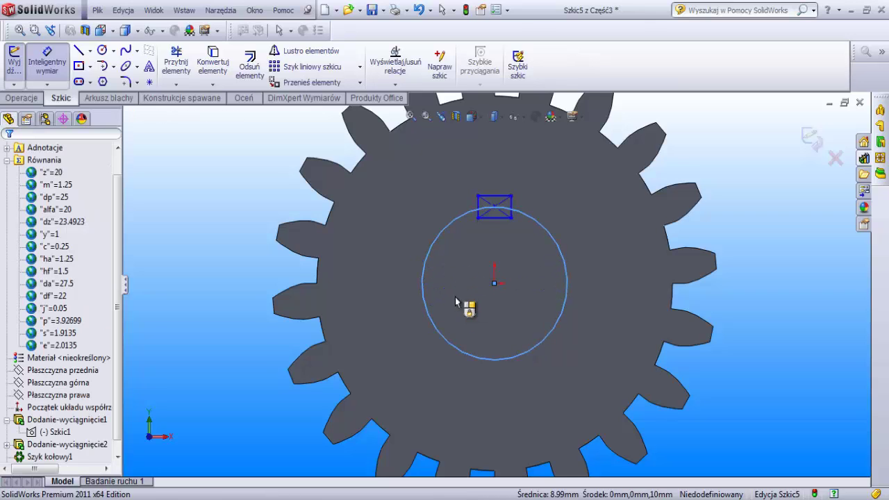
{"action": "left_click", "coordinate": [462, 310]}
{"action": "type", "text": "8"}
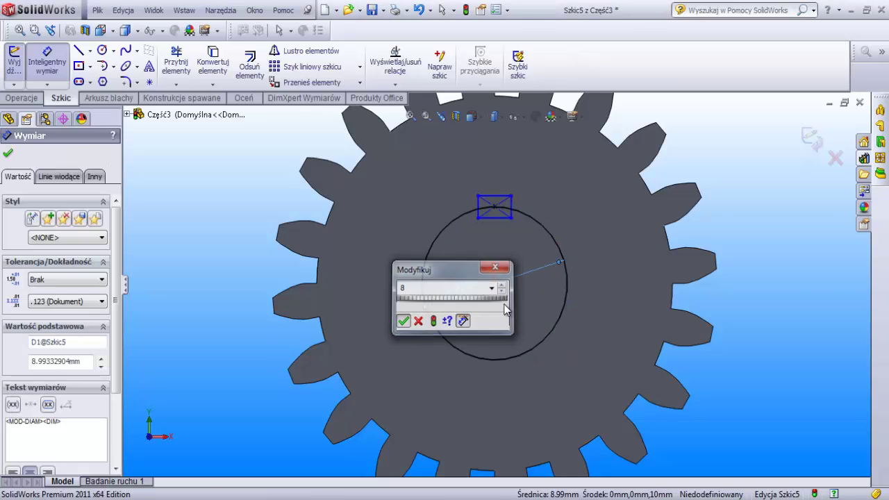
{"action": "key", "text": "Escape"}
{"action": "scroll", "coordinate": [505, 223], "scroll_direction": "down", "scroll_amount": 1}
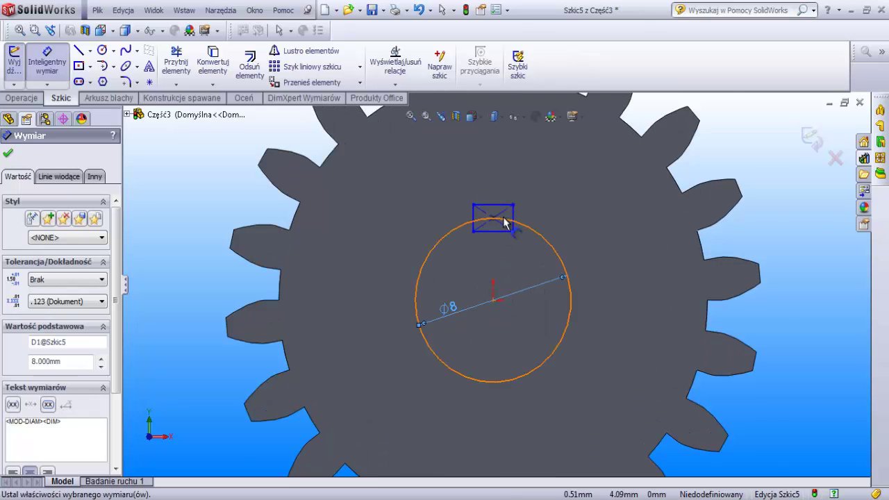
{"action": "scroll", "coordinate": [506, 220], "scroll_direction": "down", "scroll_amount": 2}
Dimension the keyway rectangle to 1.5 wide and 1 high
{"action": "left_click", "coordinate": [488, 206]}
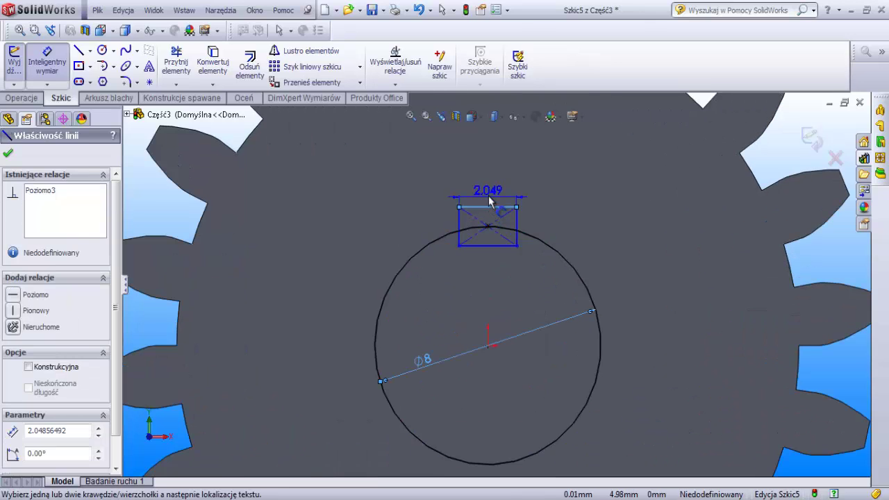
{"action": "left_click", "coordinate": [479, 230]}
{"action": "type", "text": "1,"}
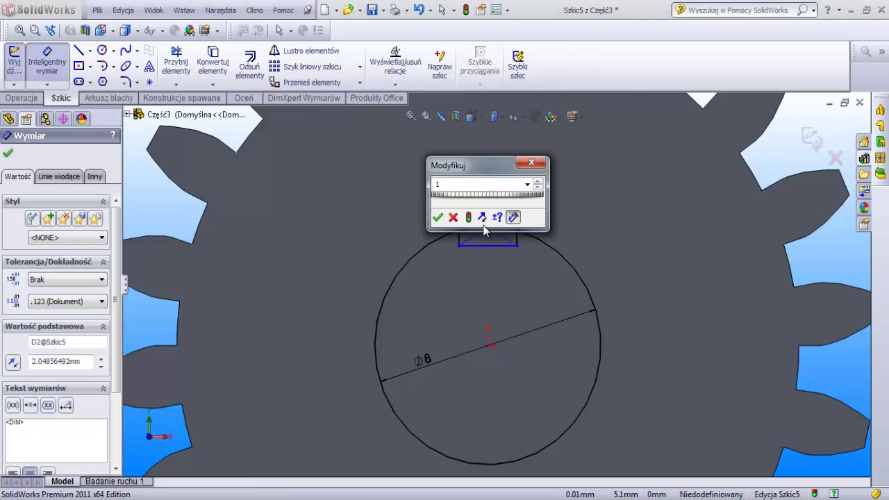
{"action": "type", "text": "5"}
{"action": "left_click", "coordinate": [437, 219]}
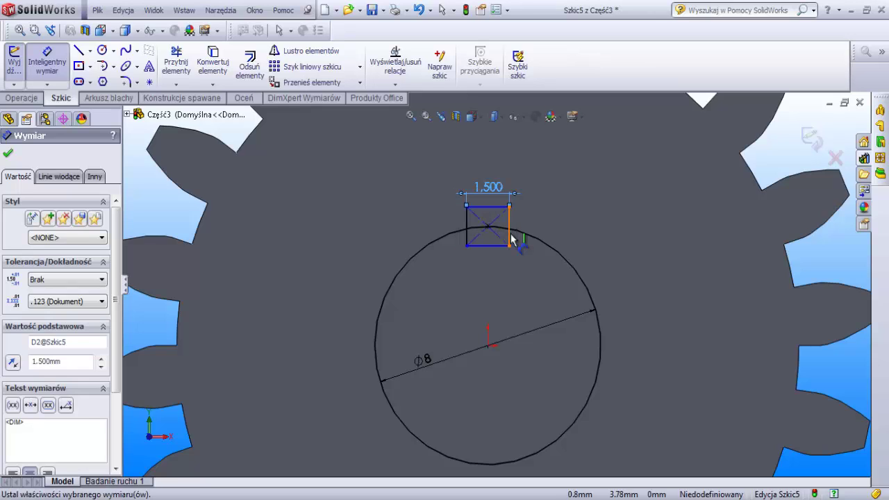
{"action": "left_click", "coordinate": [512, 233]}
{"action": "key", "text": "Escape"}
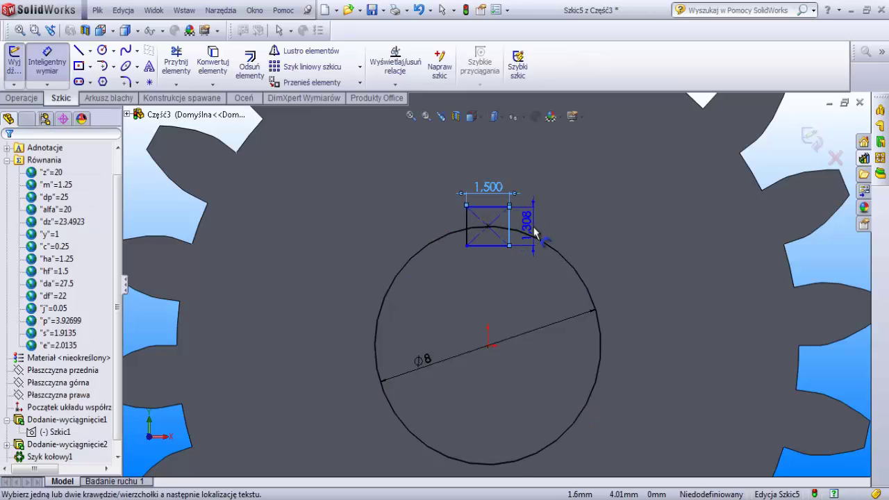
{"action": "left_click", "coordinate": [511, 227]}
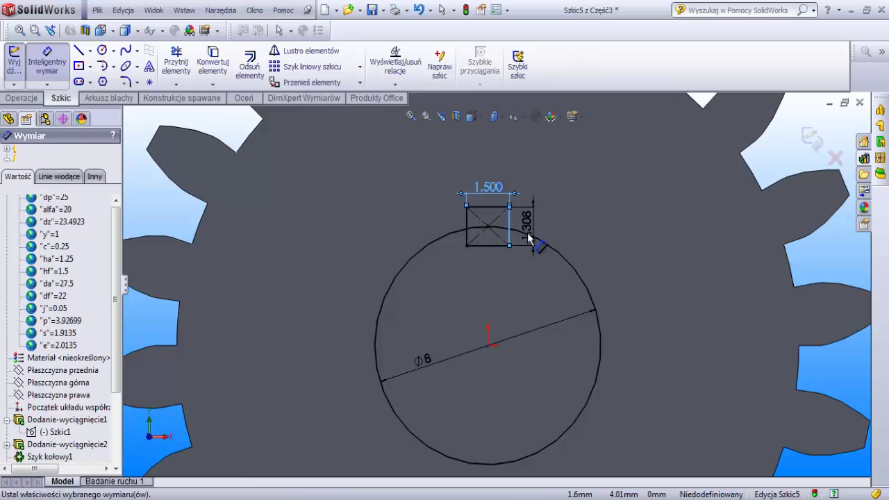
{"action": "left_click", "coordinate": [527, 223]}
{"action": "type", "text": "1"}
{"action": "key", "text": "Escape"}
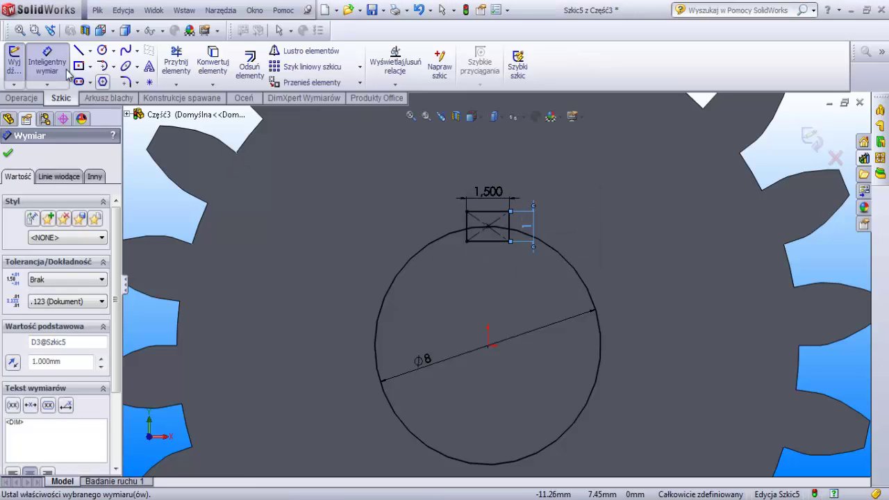
Trim the keyway rectangle and bore circle into a single notched bore outline
{"action": "left_click", "coordinate": [176, 62]}
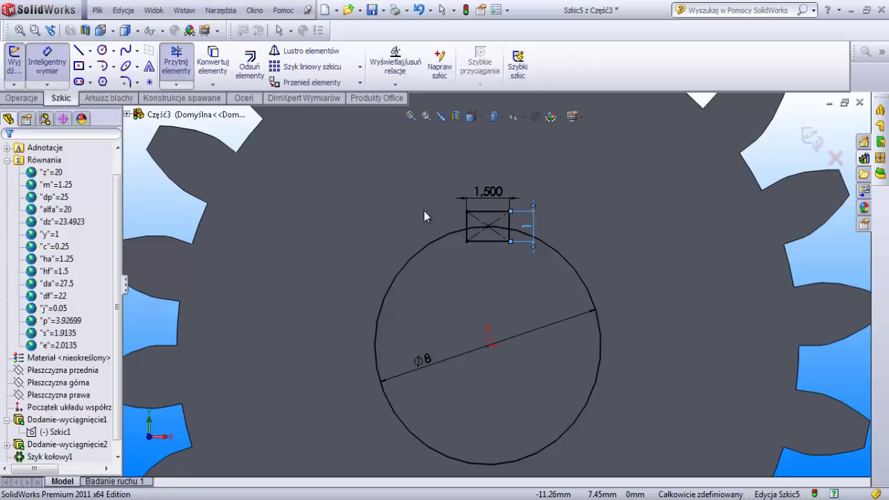
{"action": "left_click", "coordinate": [473, 243]}
{"action": "left_click", "coordinate": [470, 241]}
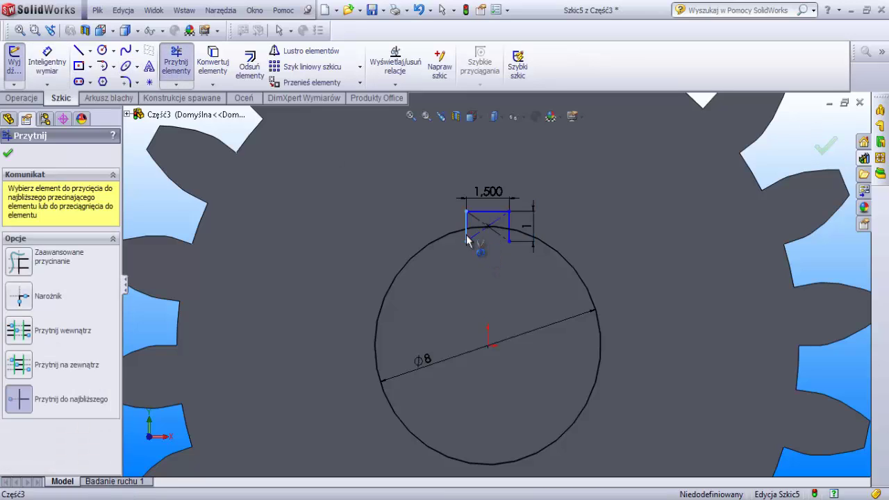
{"action": "left_click", "coordinate": [510, 238]}
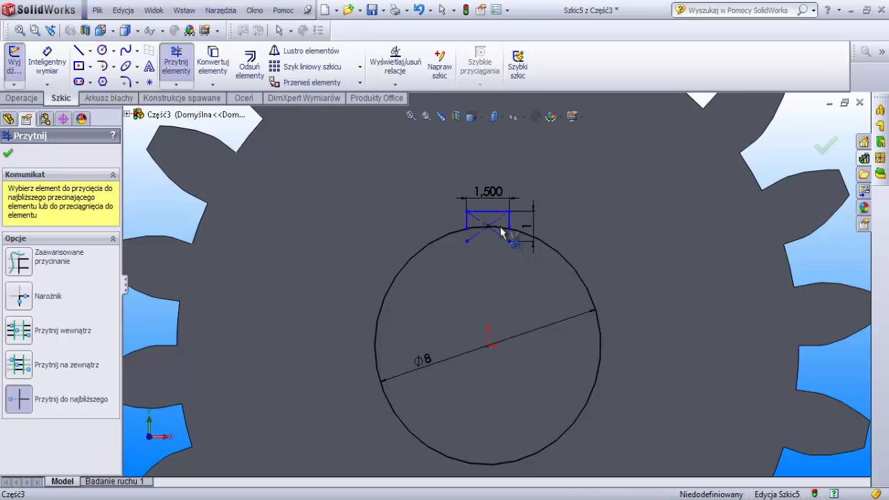
{"action": "left_click", "coordinate": [477, 228]}
Extrude-cut the Ø8 keyed bore 10 mm through the gear
{"action": "left_click", "coordinate": [35, 99]}
{"action": "left_click", "coordinate": [271, 75]}
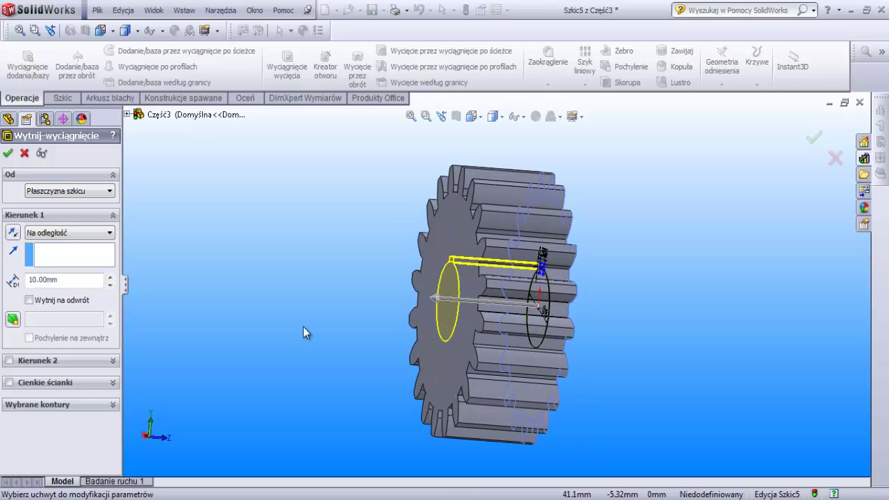
{"action": "left_click", "coordinate": [7, 151]}
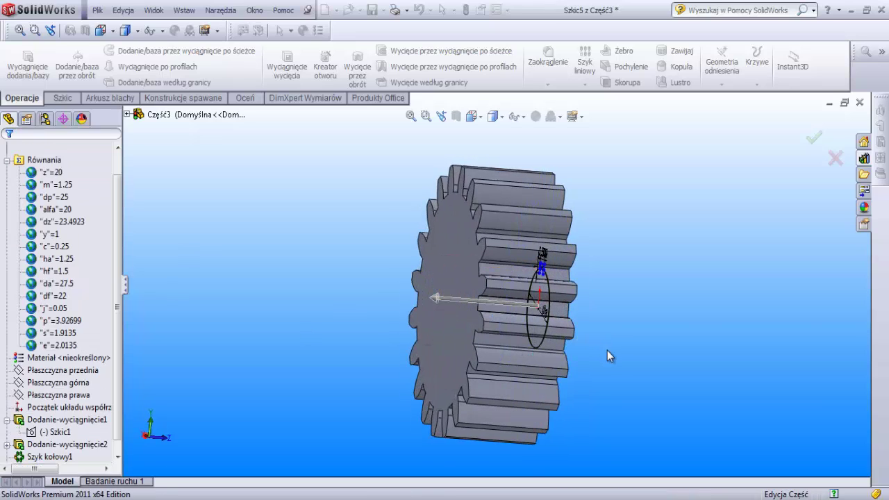
{"action": "mouse_move", "coordinate": [609, 354]}
{"action": "middle_mouse_down"}
{"action": "mouse_move", "coordinate": [492, 290]}
{"action": "mouse_move", "coordinate": [492, 324]}
{"action": "mouse_move", "coordinate": [482, 306]}
{"action": "middle_mouse_up"}
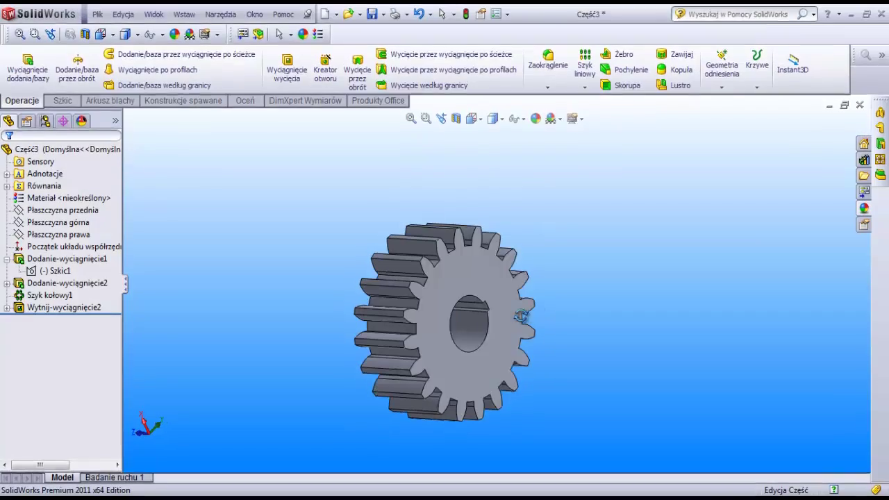
Suppress Dodanie-wyciągnięcie2, Szyk kołowy1 and Wytnij-wyciągnięcie2, leaving the single tooth
{"action": "left_click", "coordinate": [48, 284]}
{"action": "left_click", "coordinate": [52, 309], "text": "ctrl"}
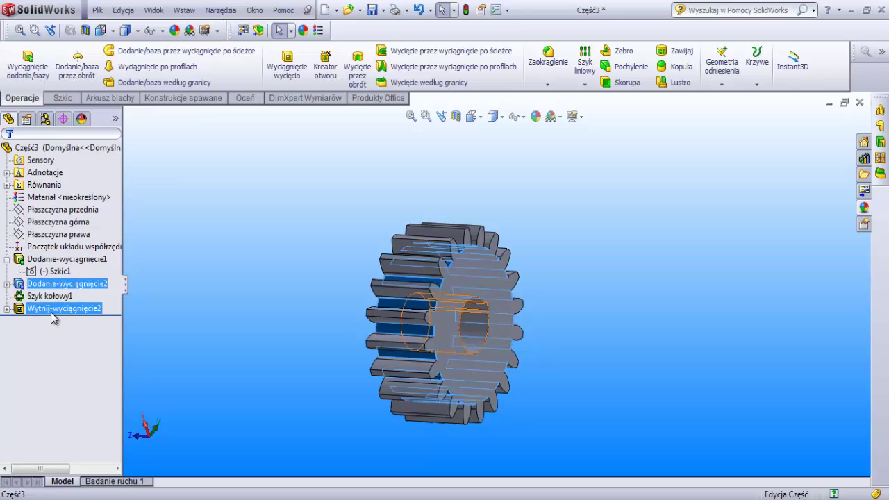
{"action": "left_click", "coordinate": [50, 296], "text": "ctrl"}
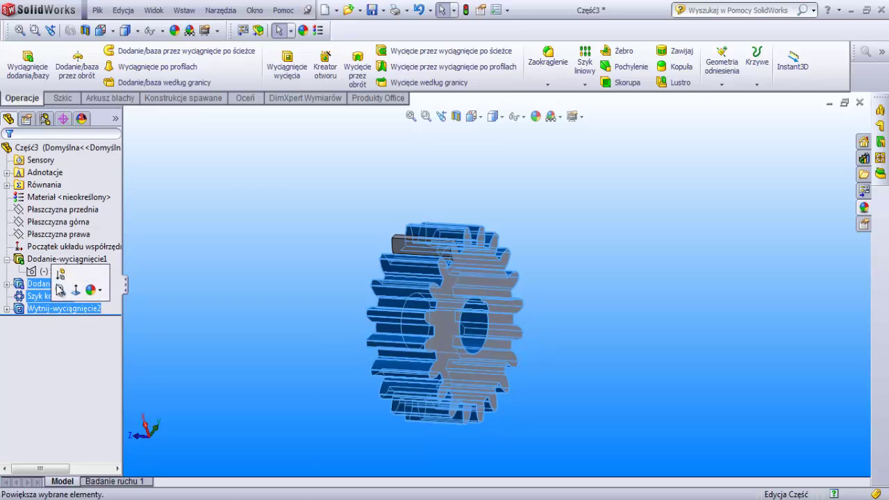
{"action": "left_click", "coordinate": [61, 276]}
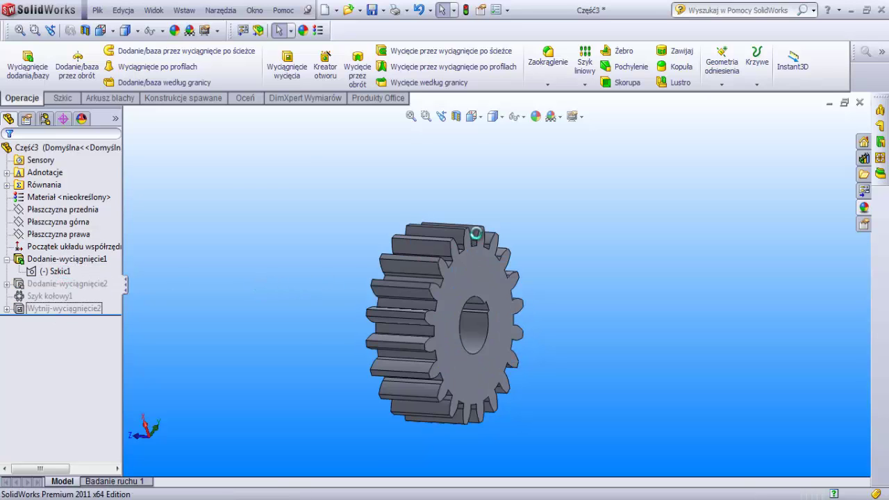
{"action": "middle_click_drag", "start_coordinate": [476, 232], "coordinate": [448, 243]}
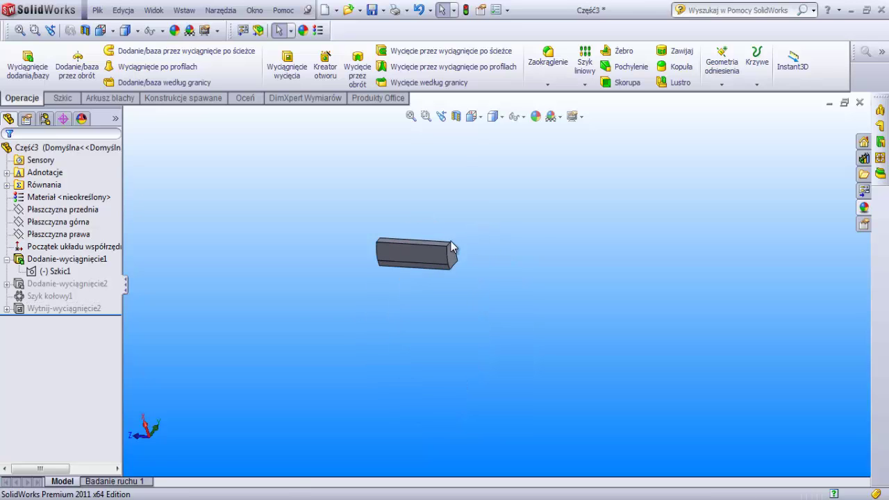
Chamfer the tooth's two top end edges at 1 mm and 45°
{"action": "left_click", "coordinate": [547, 84]}
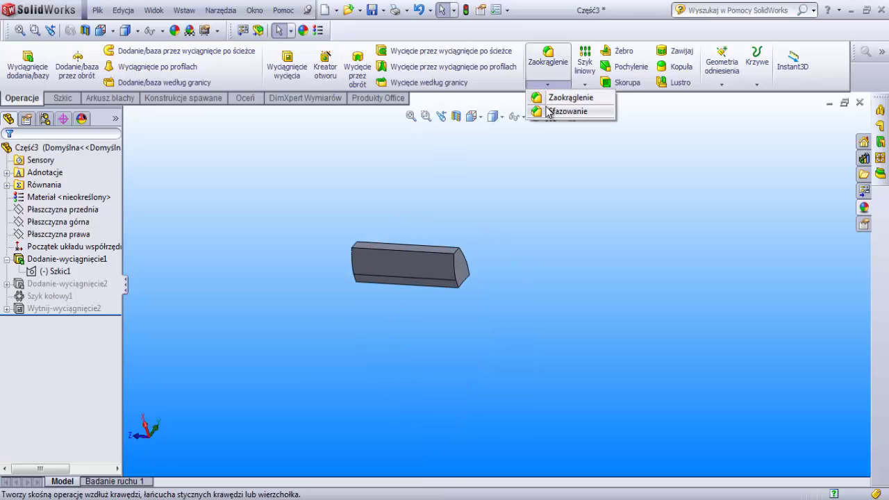
{"action": "left_click", "coordinate": [563, 110]}
{"action": "scroll", "coordinate": [430, 245], "scroll_direction": "down", "scroll_amount": 2}
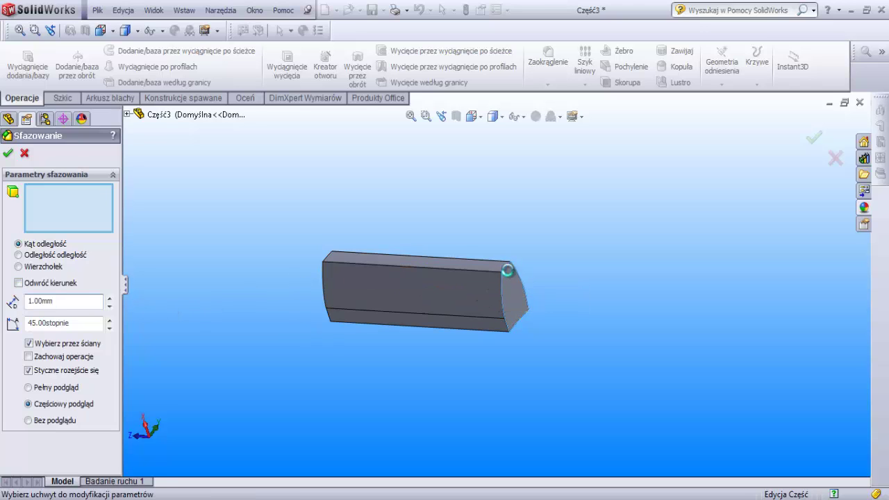
{"action": "left_click", "coordinate": [506, 270]}
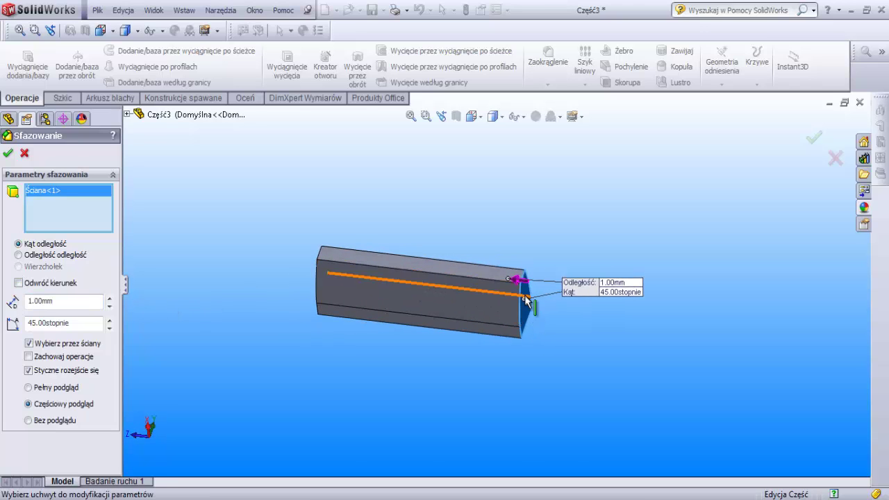
{"action": "left_click", "coordinate": [525, 288]}
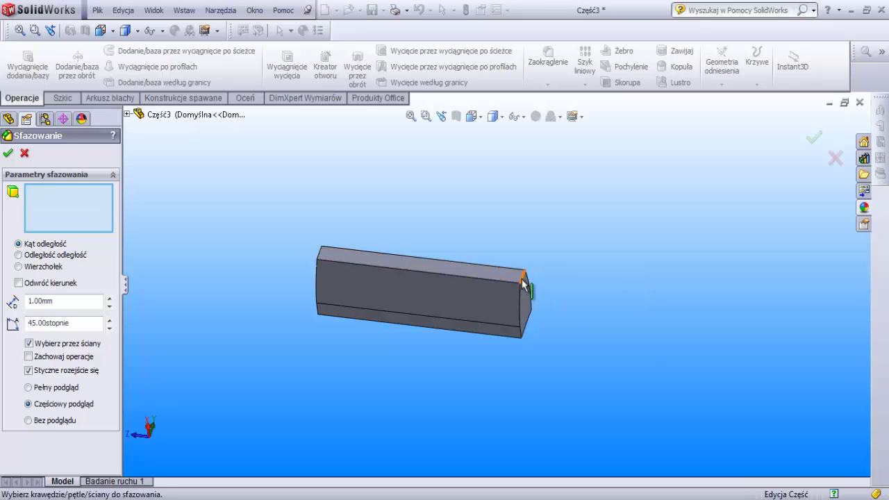
{"action": "left_click", "coordinate": [435, 275]}
{"action": "middle_click_drag", "start_coordinate": [436, 284], "coordinate": [356, 261]}
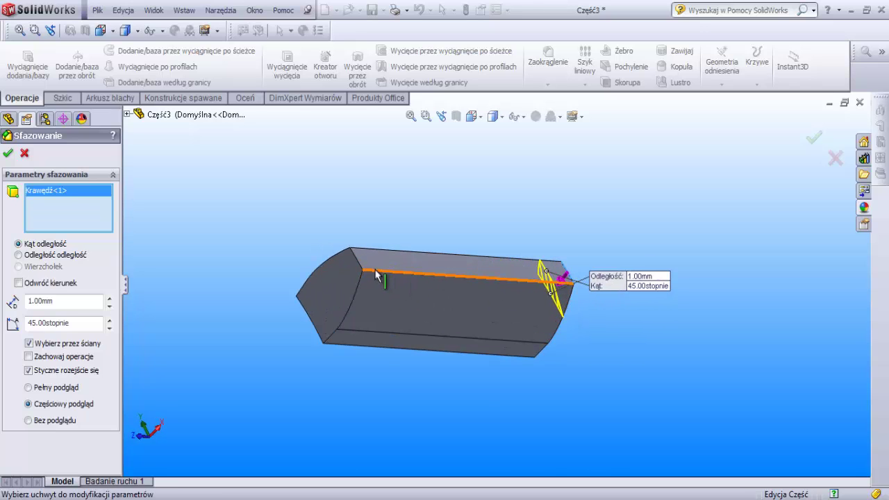
{"action": "left_click", "coordinate": [356, 261]}
{"action": "middle_click_drag", "start_coordinate": [357, 263], "coordinate": [224, 220]}
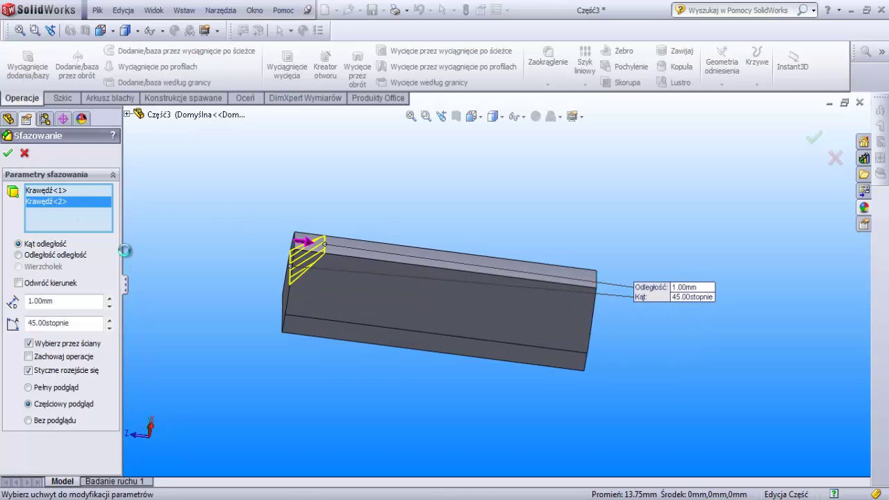
{"action": "key", "text": "Return"}
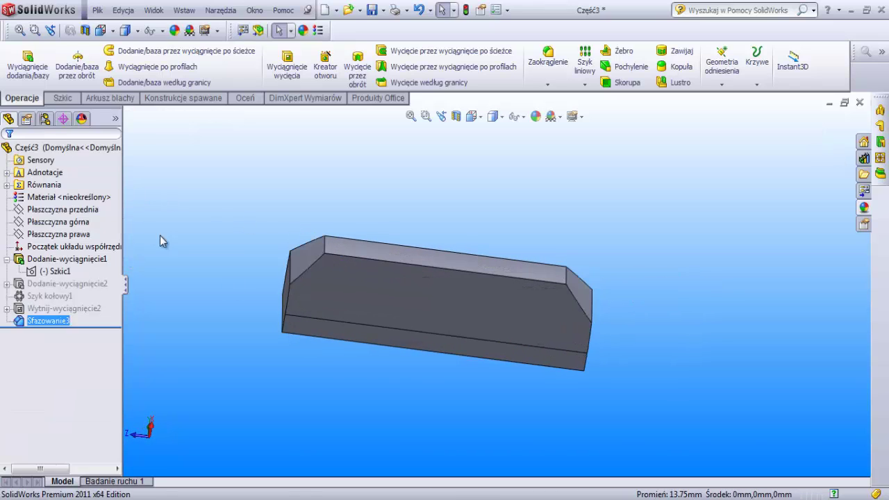
{"action": "middle_click_drag", "start_coordinate": [118, 224], "coordinate": [168, 314]}
Move Sfazowanie3 ahead of the tooth pattern and unsuppress the pattern and bore cut
{"action": "left_click_drag", "start_coordinate": [36, 329], "coordinate": [35, 269]}
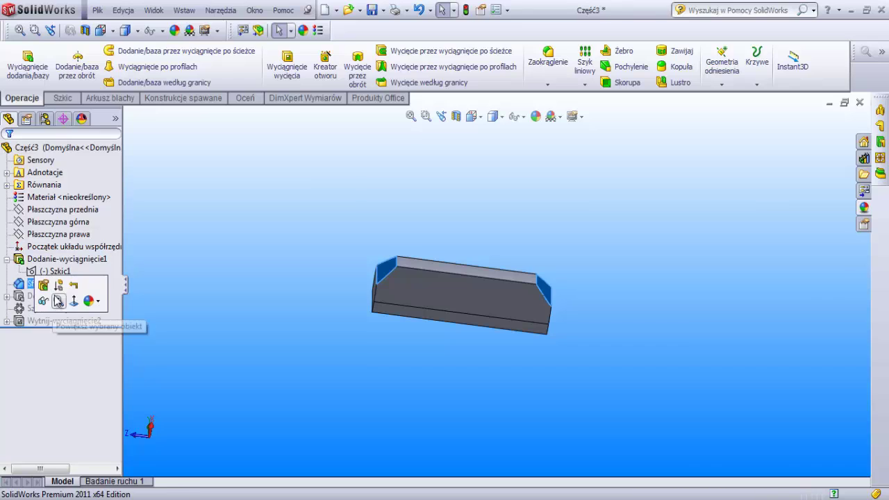
{"action": "left_click", "coordinate": [43, 297]}
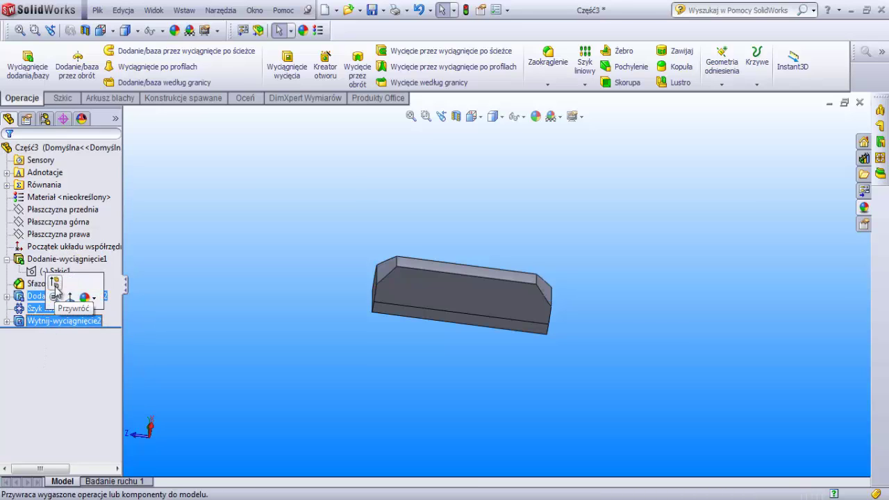
{"action": "left_click", "coordinate": [55, 295]}
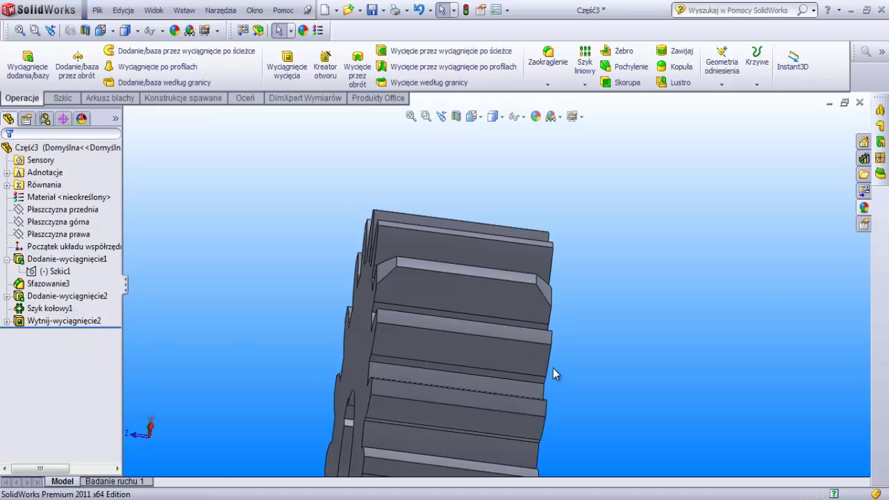
{"action": "scroll", "coordinate": [553, 368], "scroll_direction": "up", "scroll_amount": 3}
{"action": "scroll", "coordinate": [552, 380], "scroll_direction": "up", "scroll_amount": 2}
{"action": "mouse_move", "coordinate": [551, 382]}
{"action": "middle_mouse_down"}
{"action": "mouse_move", "coordinate": [539, 349]}
{"action": "mouse_move", "coordinate": [303, 302]}
{"action": "middle_mouse_up"}
Edit Szyk kołowy1 to add Sfazowanie3 to the features to pattern
{"action": "left_click", "coordinate": [52, 298]}
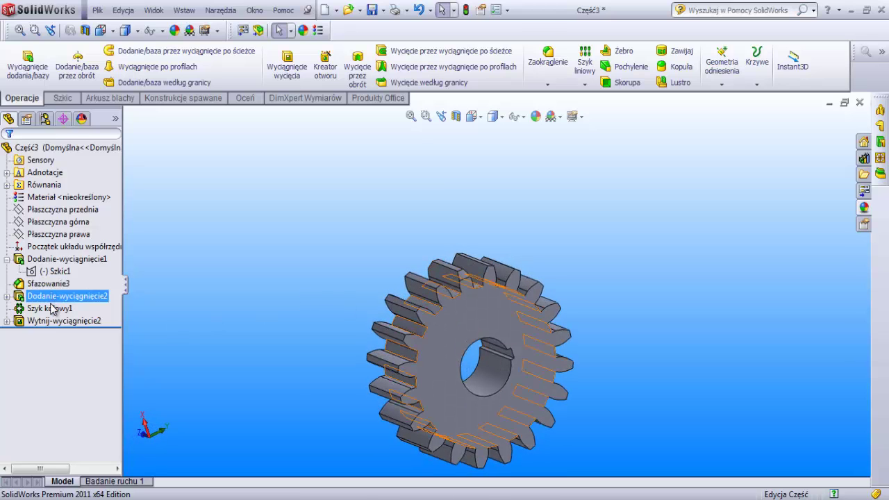
{"action": "left_click", "coordinate": [50, 309]}
{"action": "left_click", "coordinate": [57, 271]}
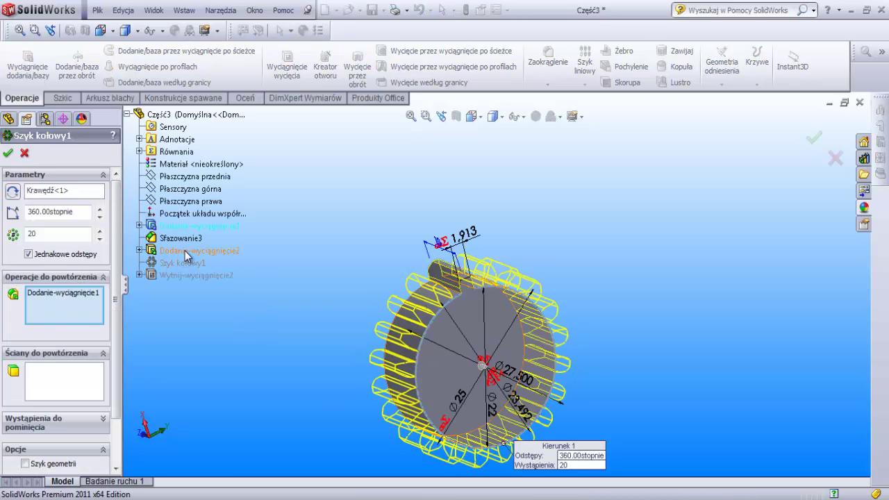
{"action": "left_click", "coordinate": [190, 243]}
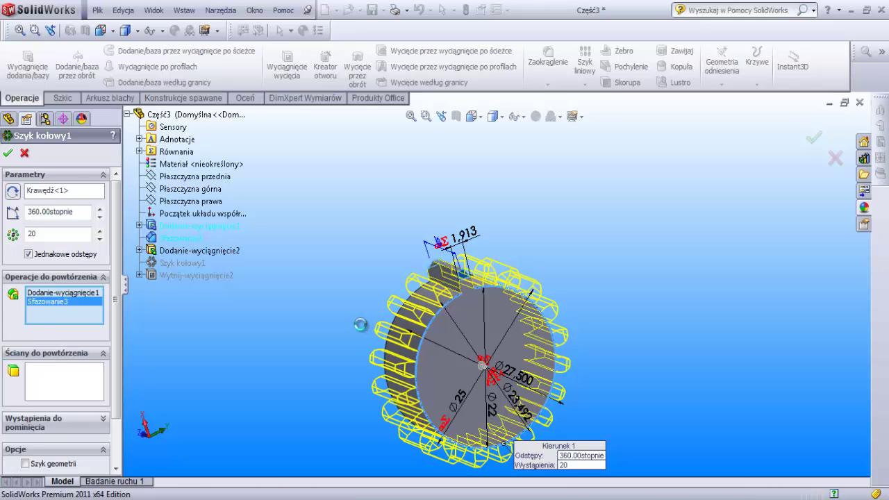
{"action": "scroll", "coordinate": [438, 368], "scroll_direction": "up", "scroll_amount": 3}
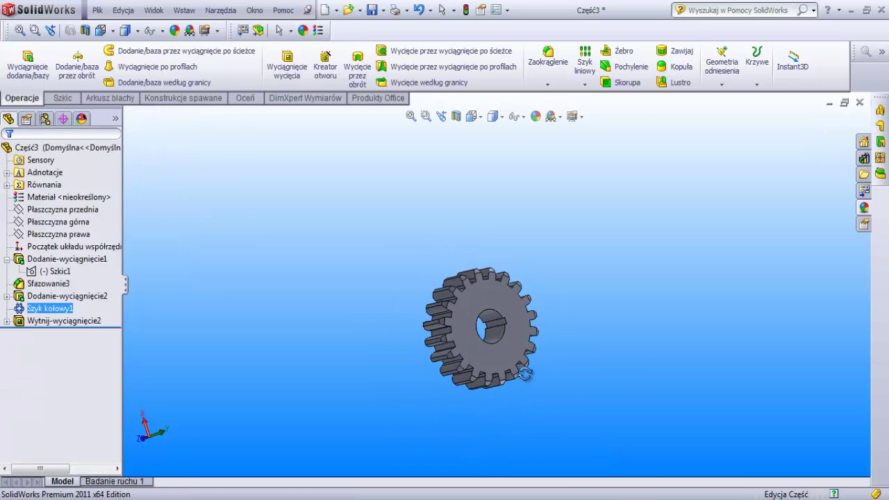
{"action": "mouse_move", "coordinate": [525, 374]}
{"action": "middle_mouse_down"}
{"action": "mouse_move", "coordinate": [508, 348]}
{"action": "mouse_move", "coordinate": [660, 295]}
{"action": "mouse_move", "coordinate": [676, 322]}
{"action": "mouse_move", "coordinate": [637, 332]}
{"action": "mouse_move", "coordinate": [649, 327]}
{"action": "mouse_move", "coordinate": [623, 349]}
{"action": "middle_mouse_up"}
{"action": "scroll", "coordinate": [528, 341], "scroll_direction": "down", "scroll_amount": 5}
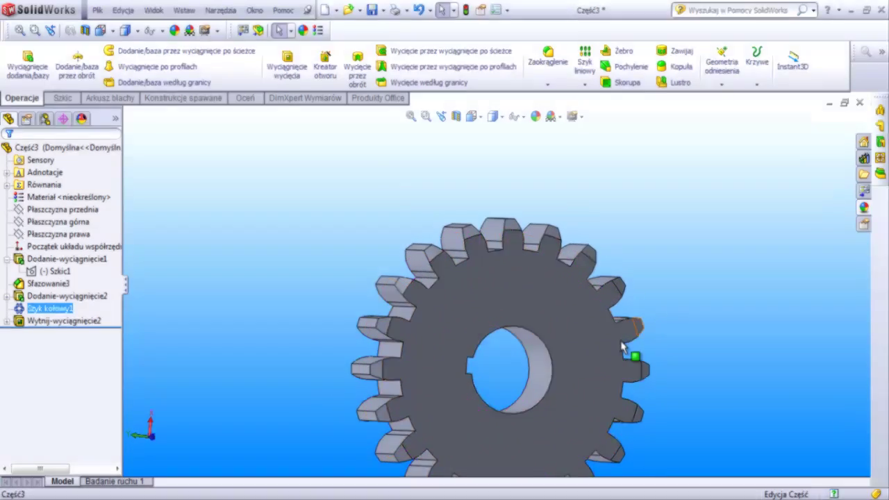